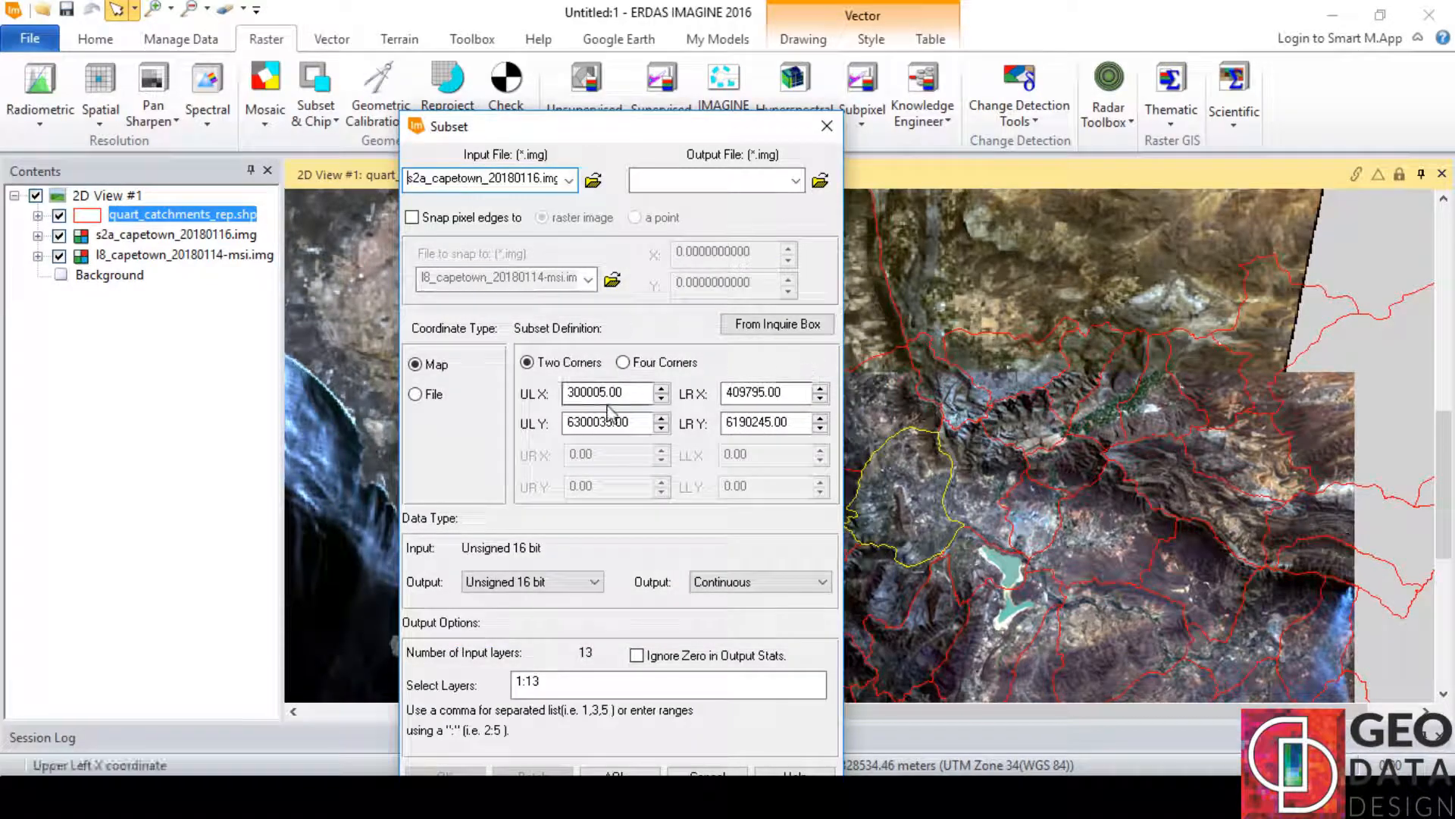
Step: Name the subset output file s2a_subset_aoi in the outputs folder and ignore zero in the output statistics
click(820, 180)
text(s2a_subset_aoi)
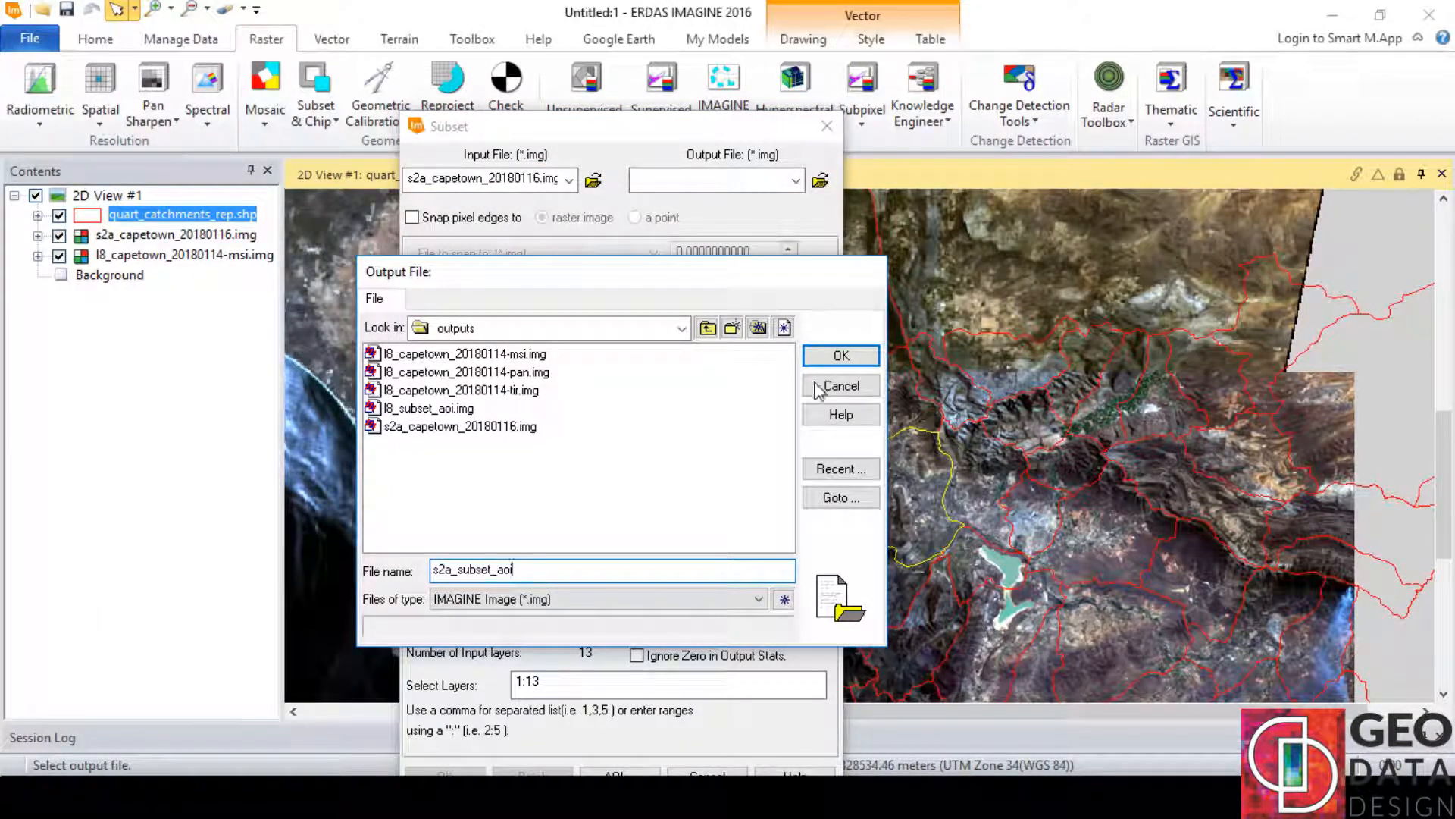
click(833, 360)
click(637, 655)
Step: Create an AOI from the selected polygon of quart_catchments_rep.shp and hide the catchments layer
mouse_move(627, 125)
mouse_down()
mouse_move(795, 33)
mouse_move(415, 86)
mouse_move(429, 125)
mouse_up()
click(182, 215)
click(77, 121)
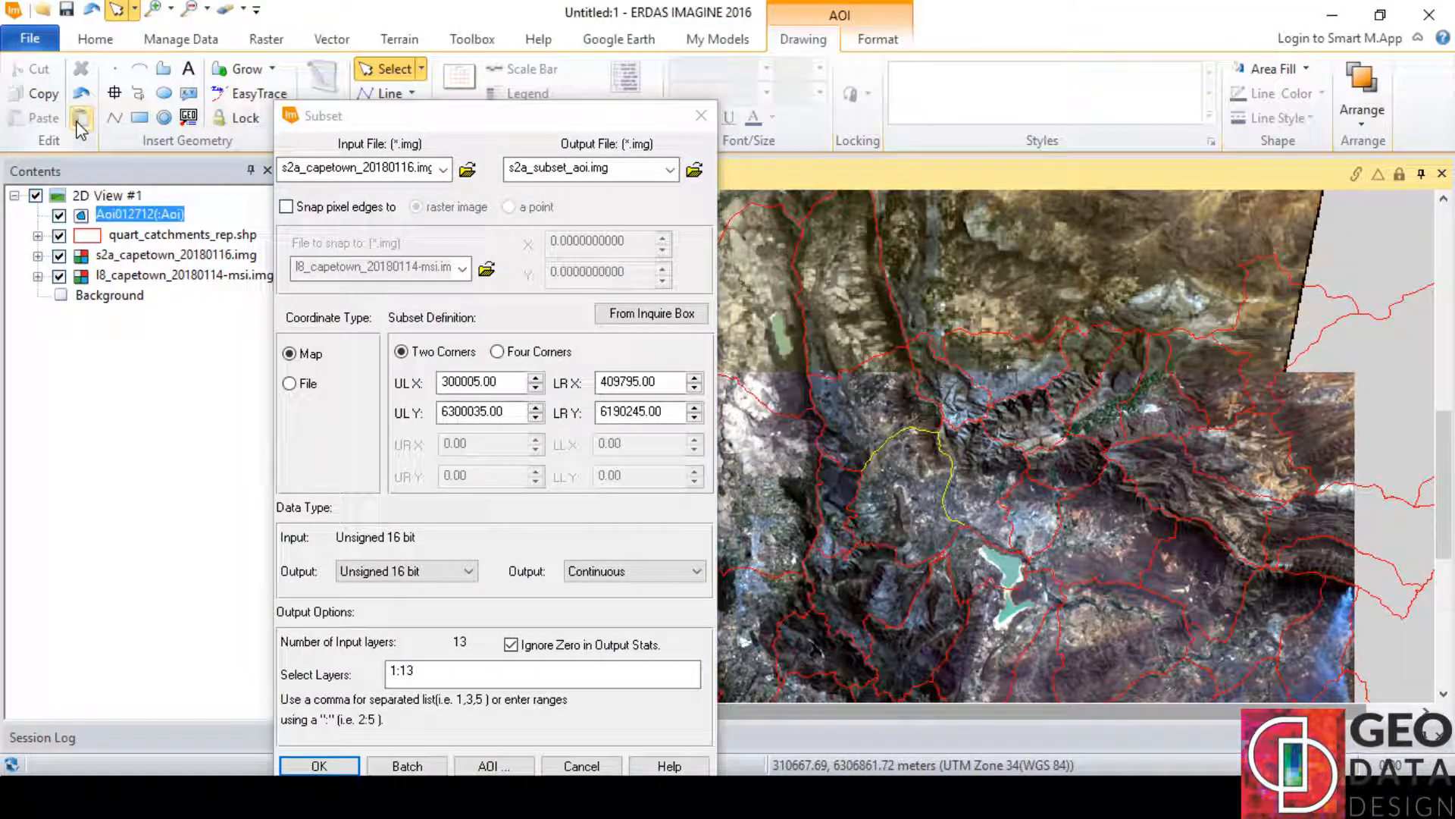
drag(455, 115, 444, 455)
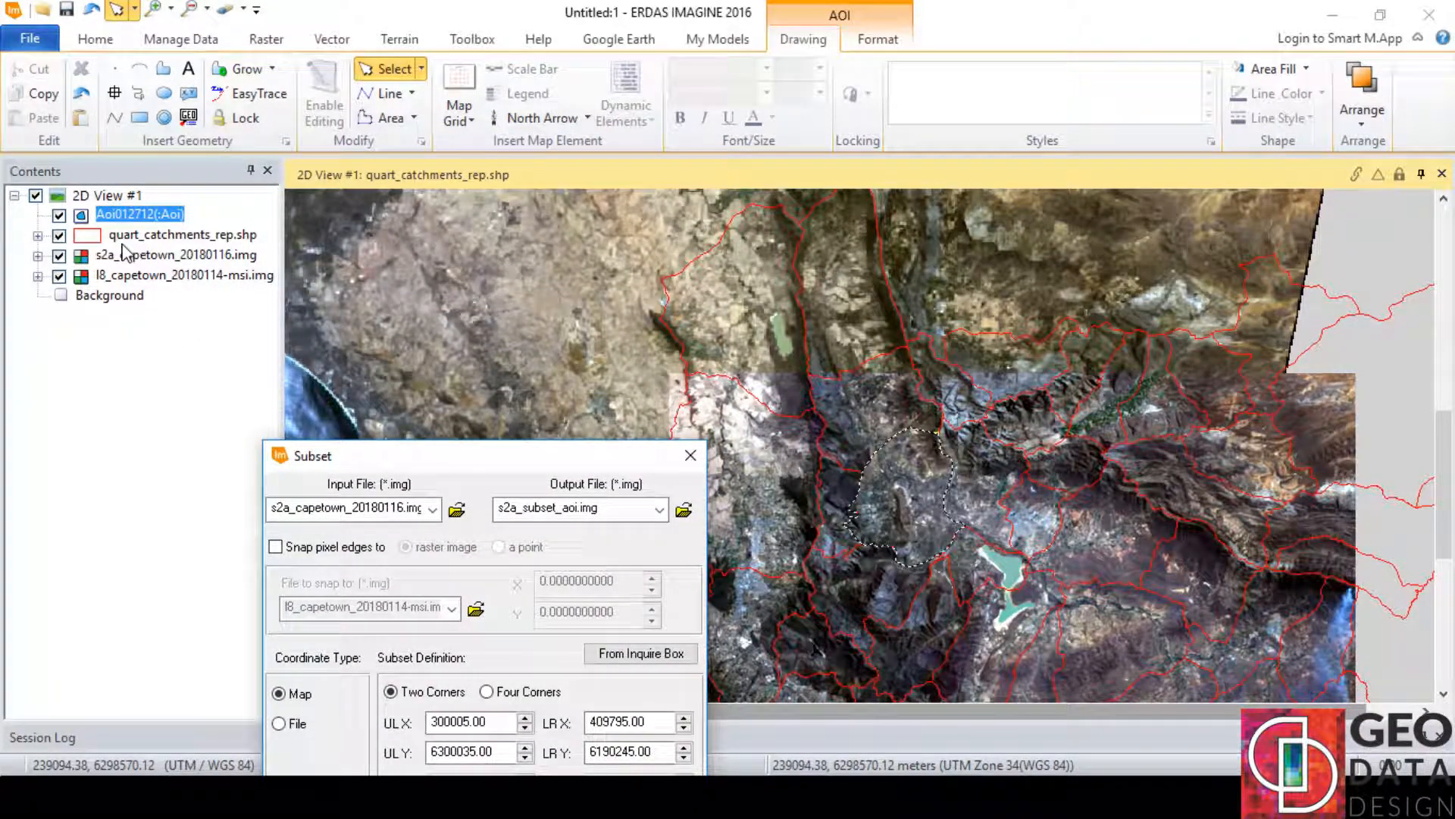
click(59, 236)
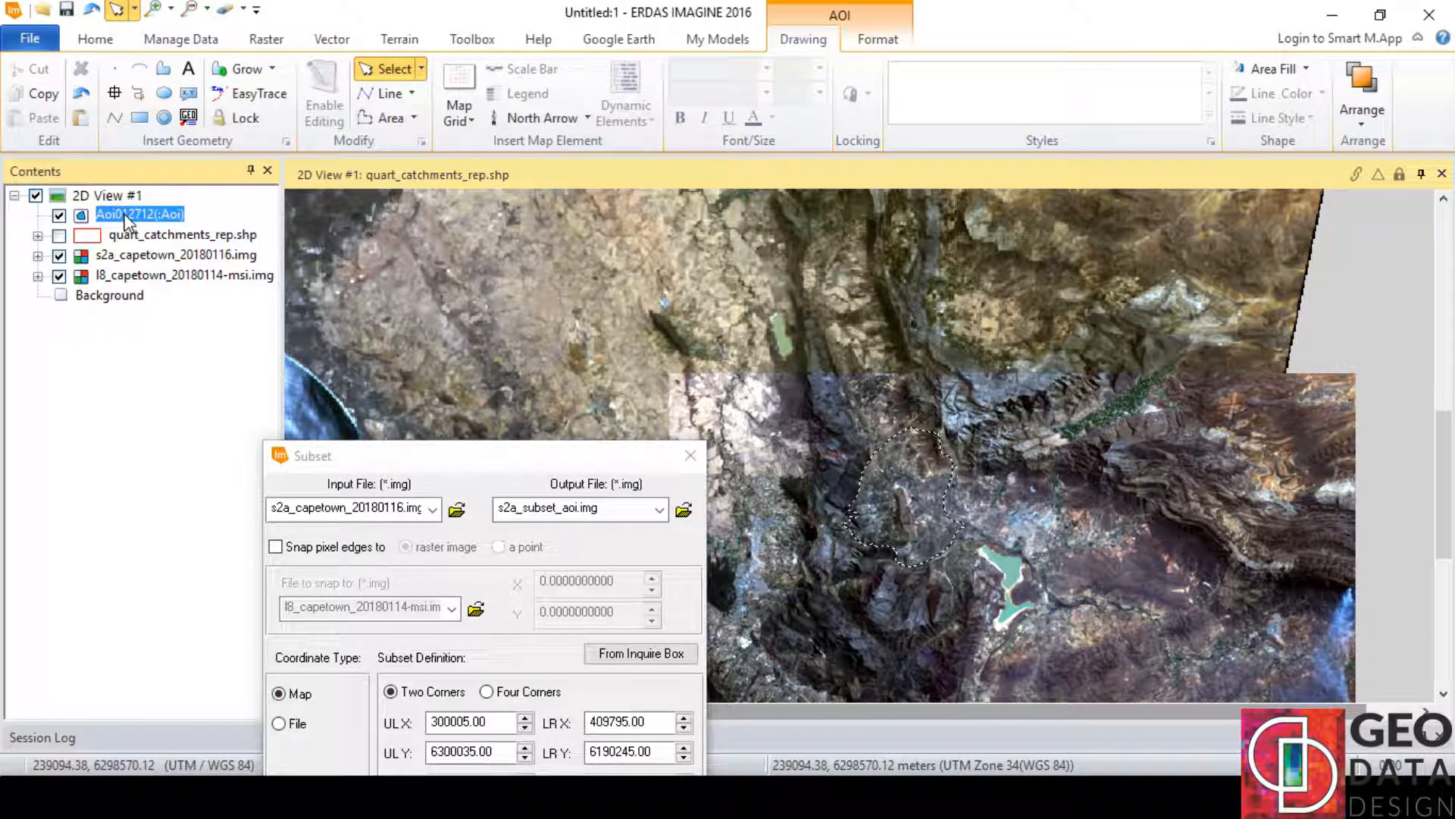
Step: Run the s2a_capetown_20180116.img subset using the selected AOI polygon in the viewer as the boundary, then close the process list
click(872, 510)
drag(565, 456, 641, 53)
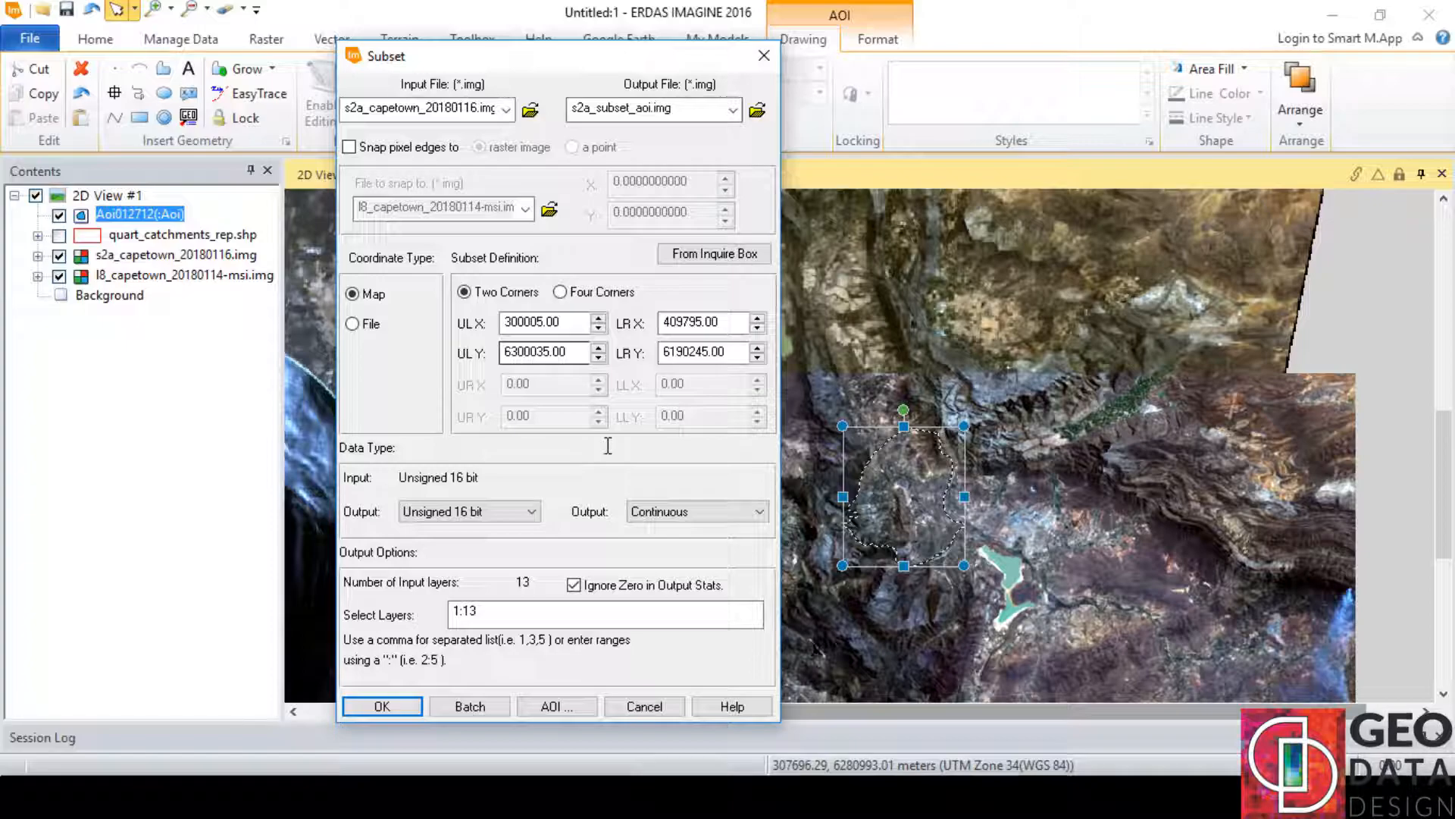
click(552, 707)
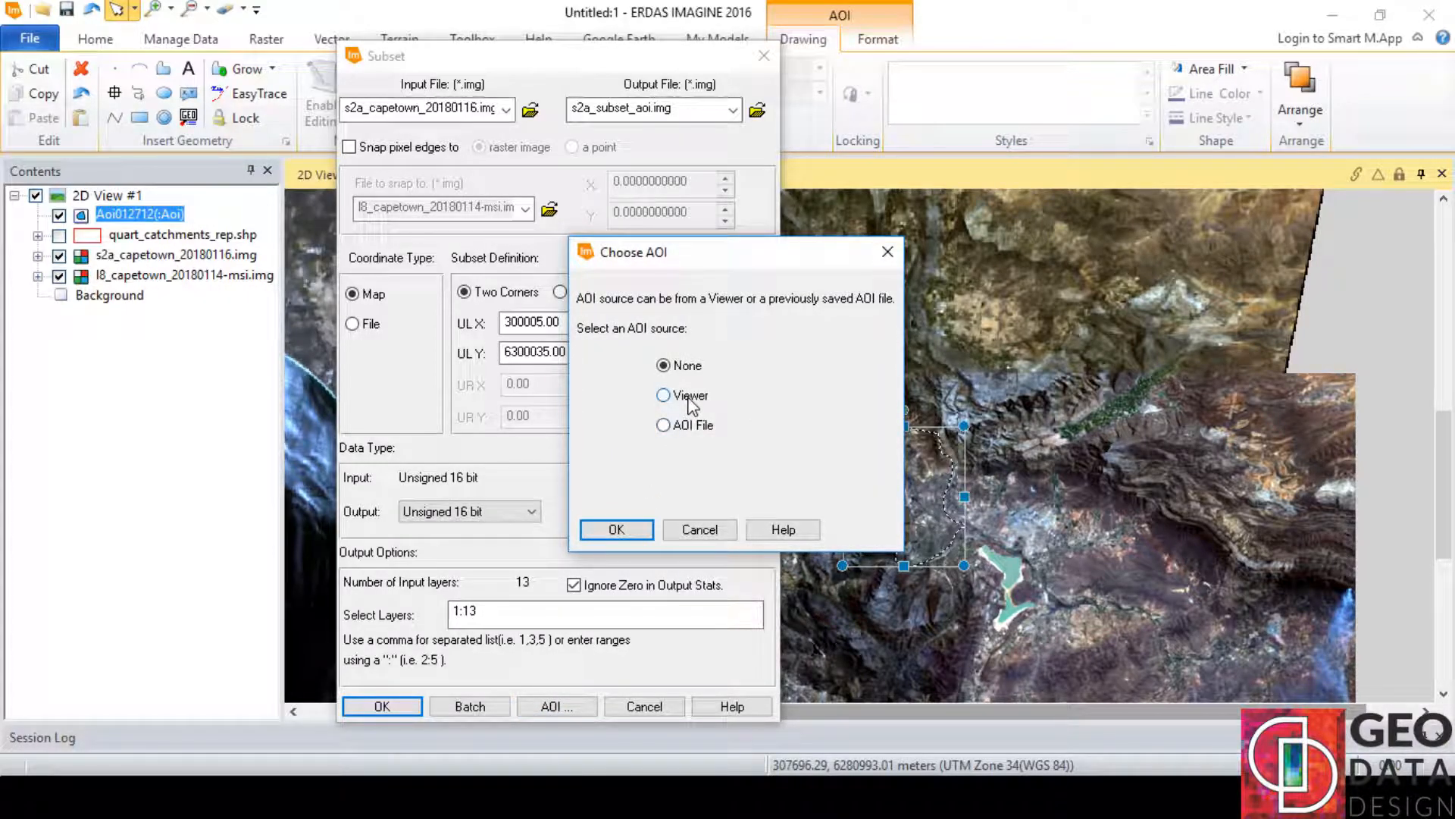
click(690, 396)
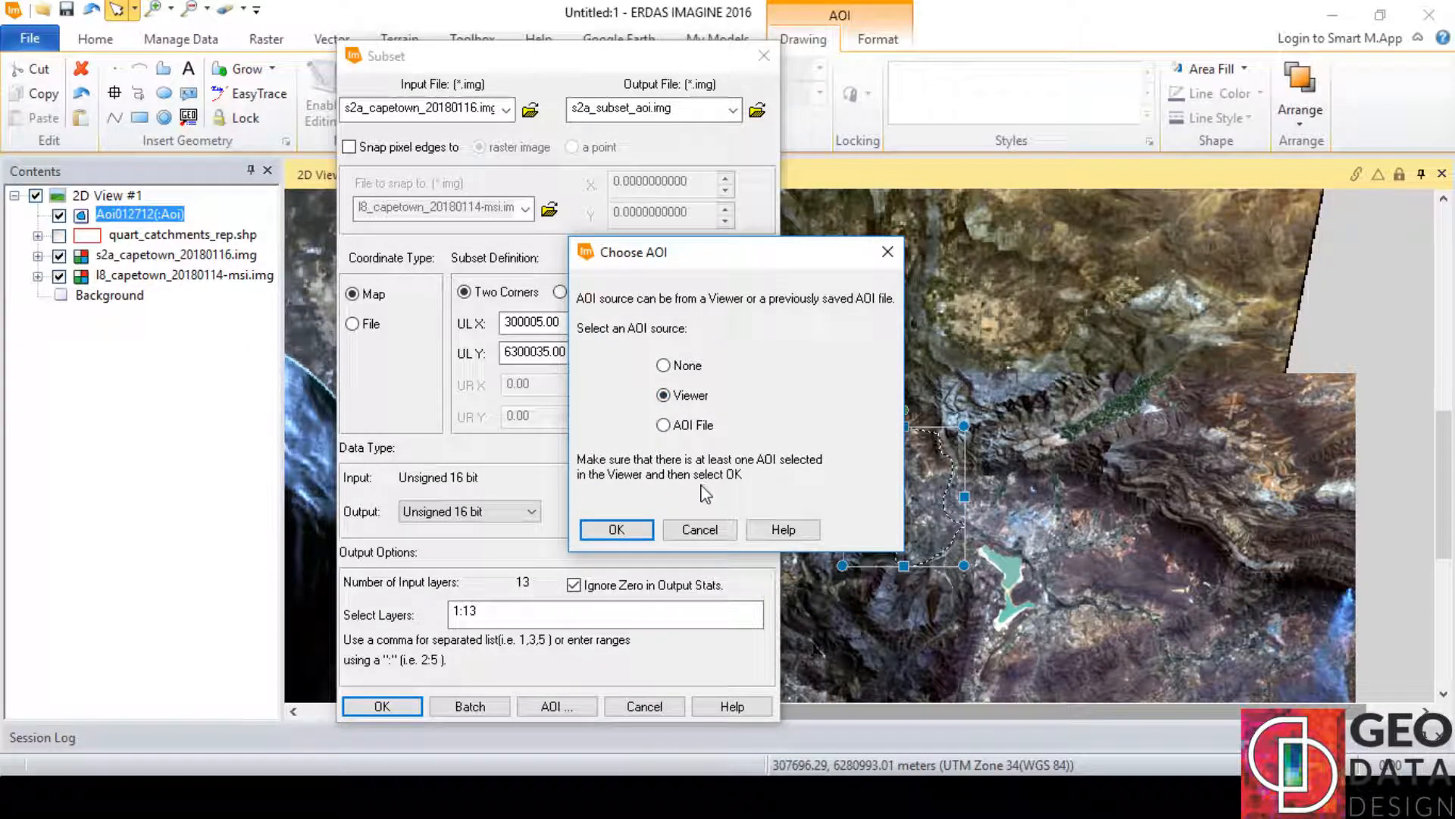
click(615, 537)
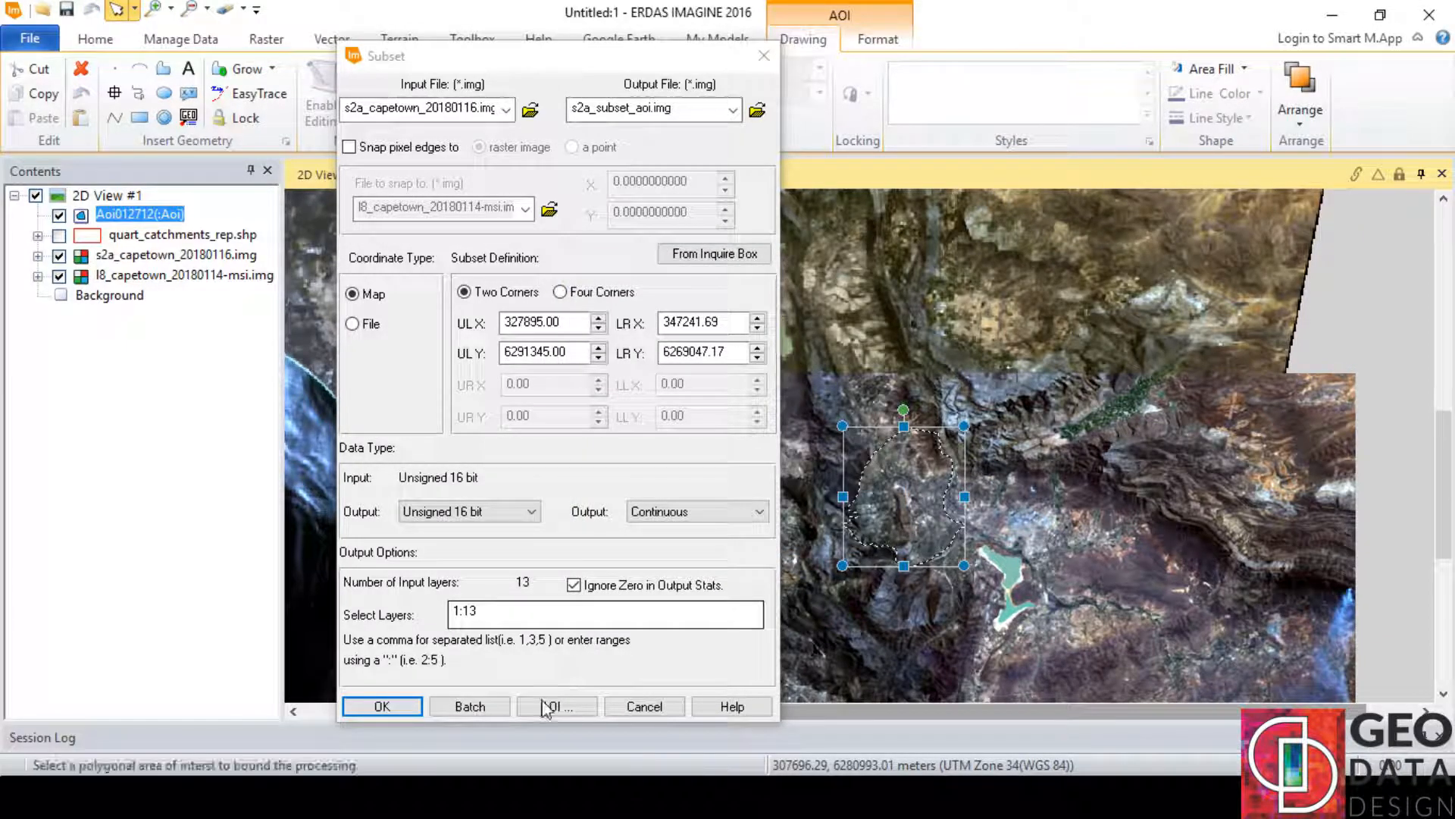
click(382, 706)
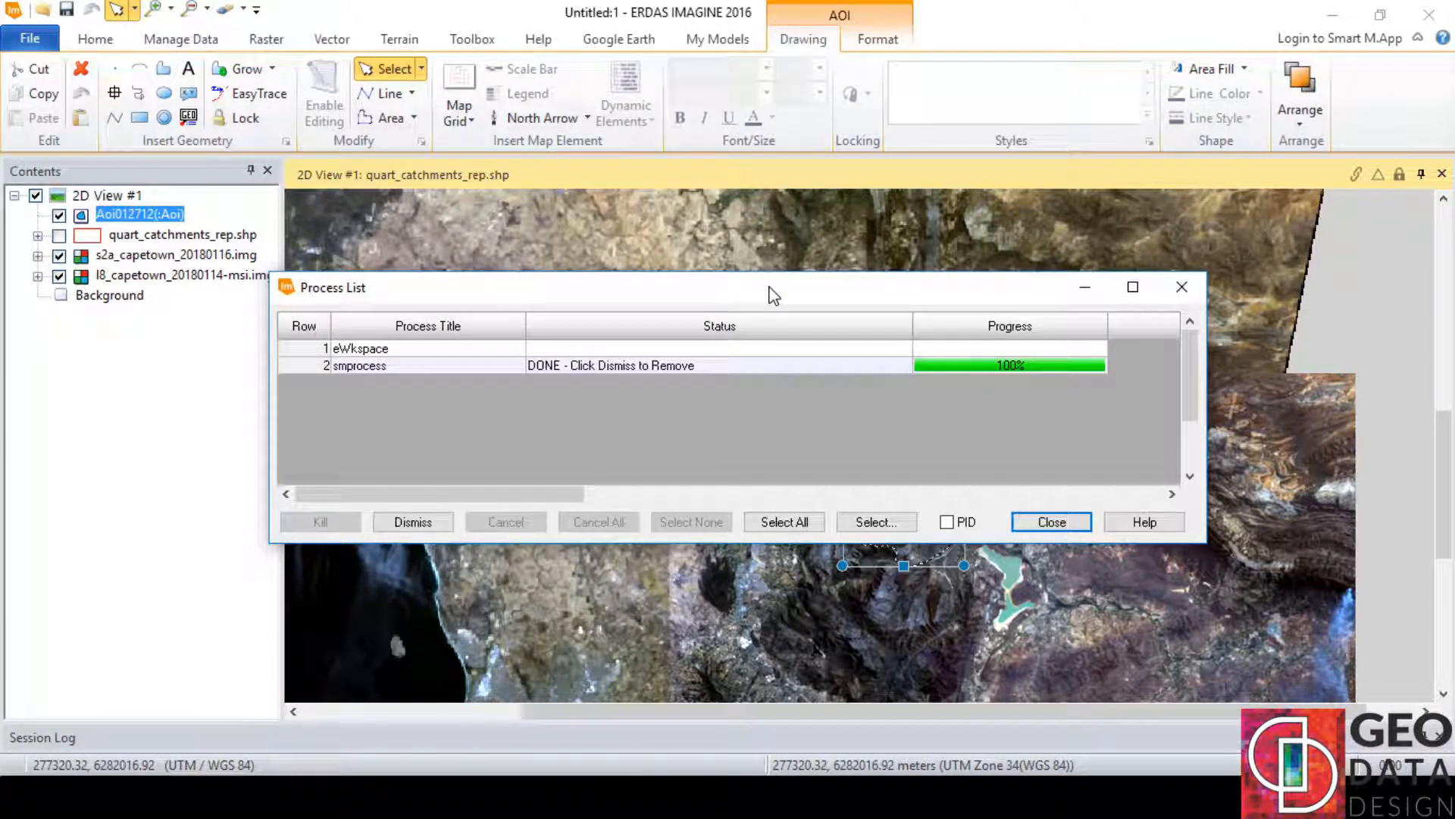
click(1052, 521)
Step: Save the AOI layer as aoi.aoi in the outputs folder, replacing the existing file
right_click(124, 215)
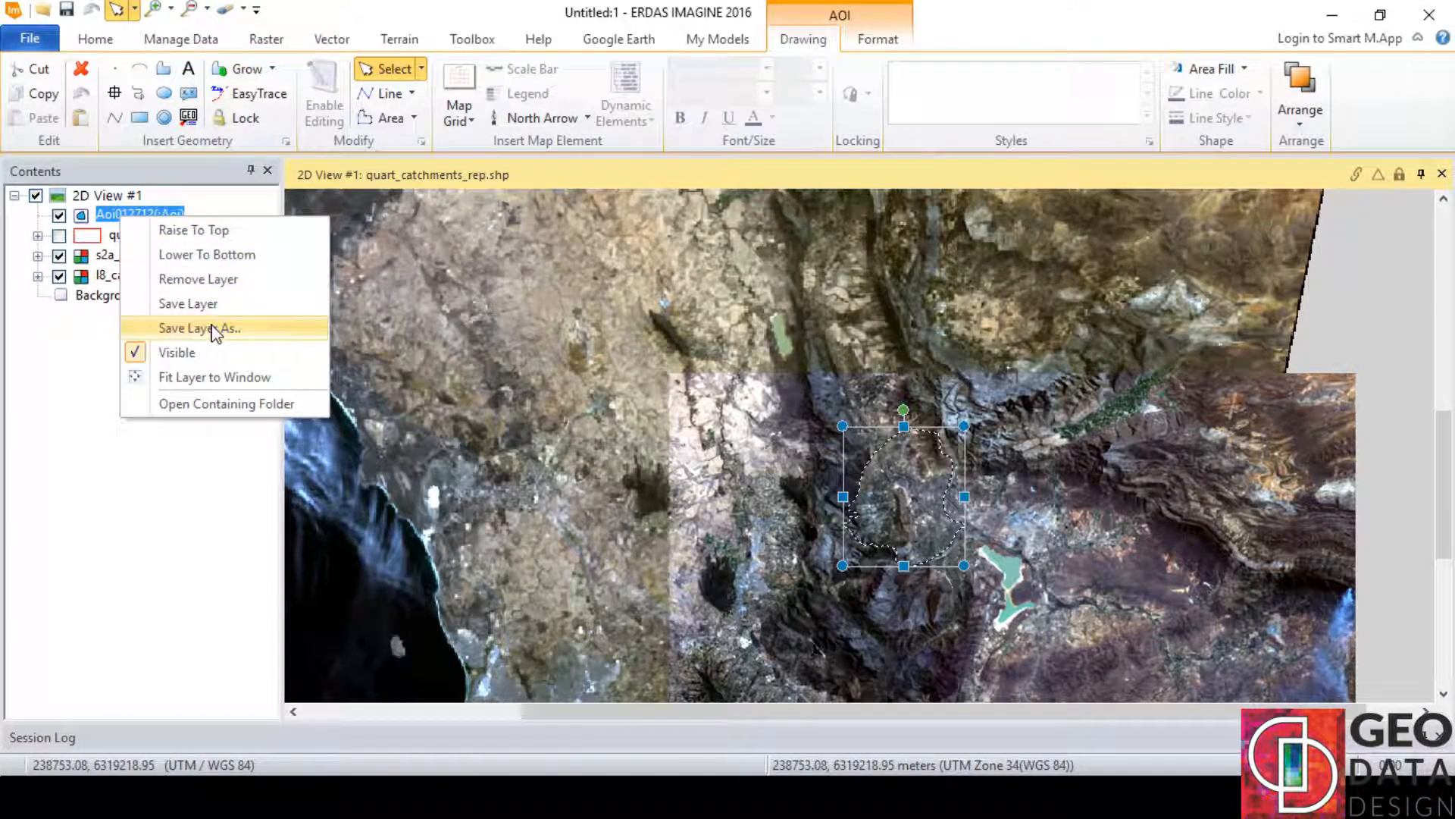
click(214, 328)
click(502, 288)
click(947, 288)
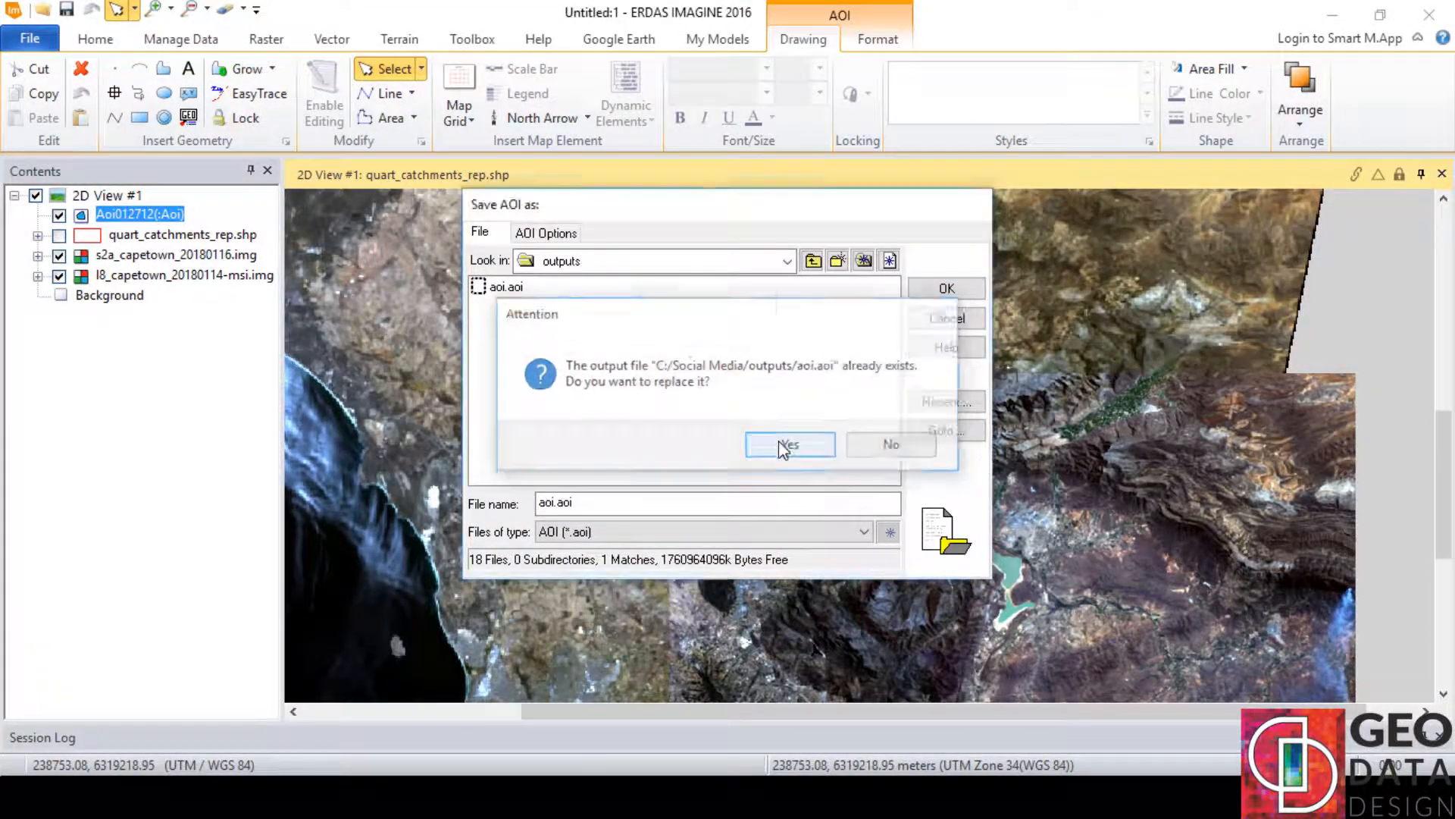
click(783, 443)
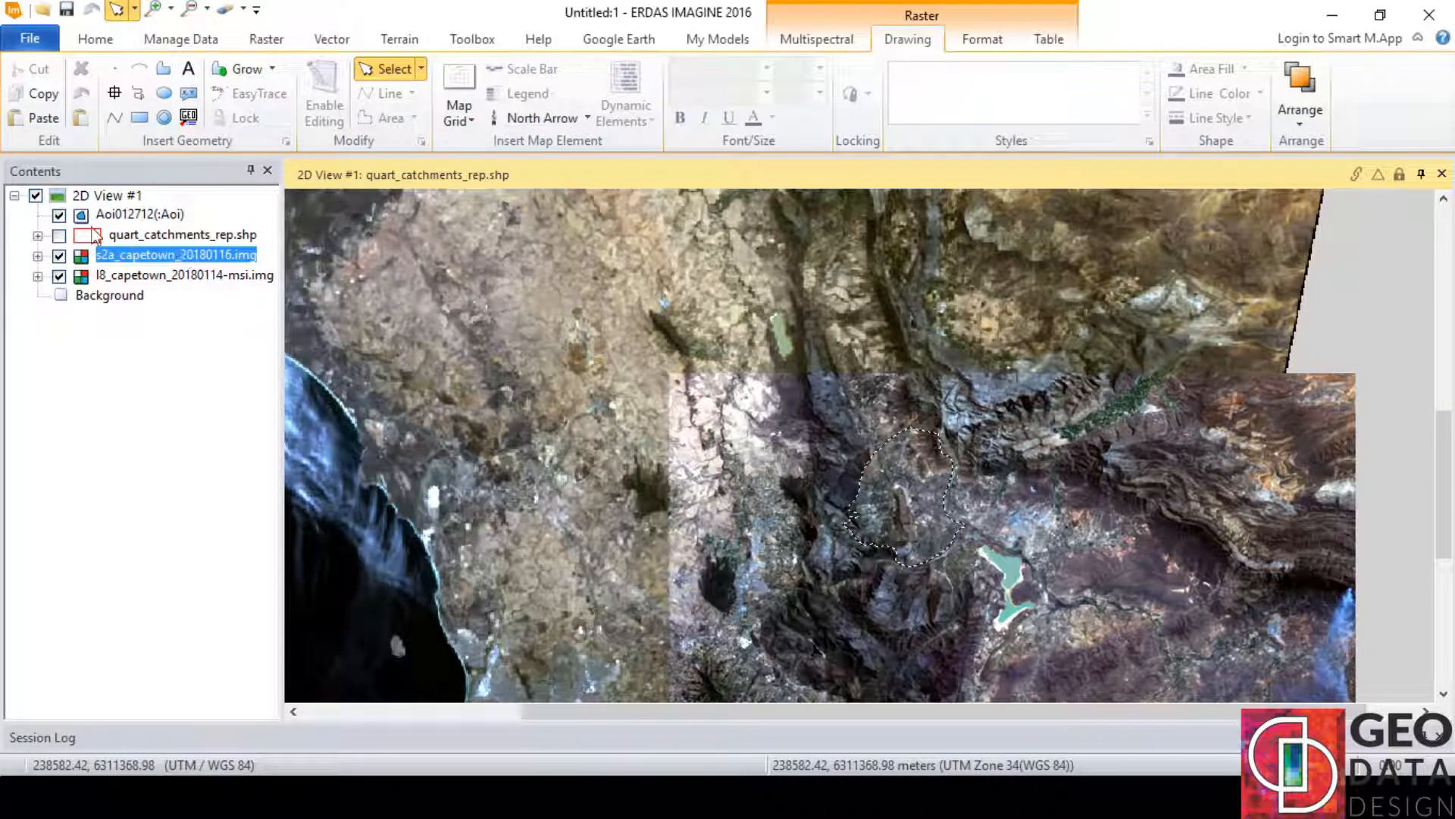
Step: Remove the AOI layer and the quart_catchments_rep.shp layer from the 2D view
right_click(144, 215)
click(220, 276)
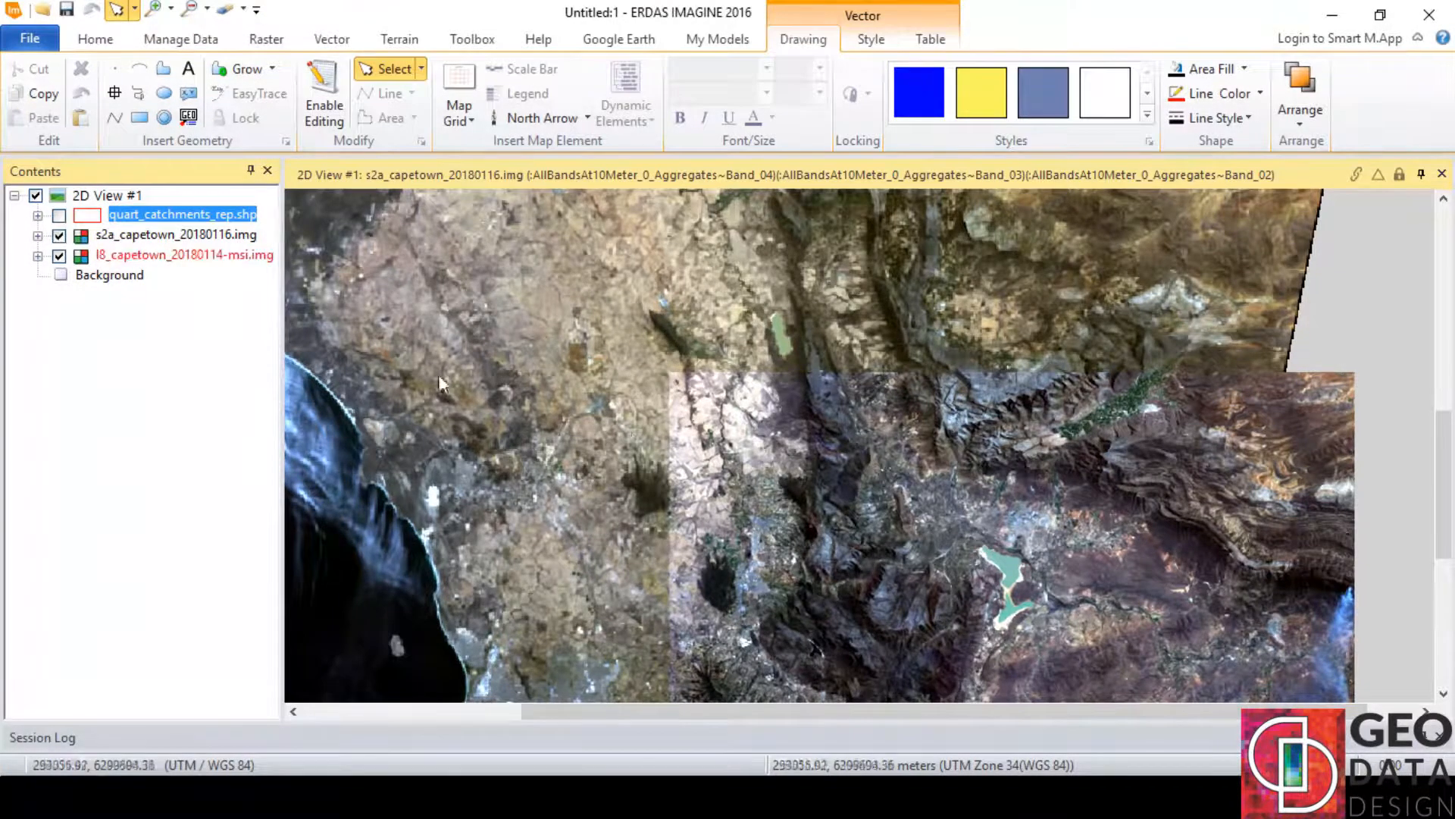
key(Delete)
Step: Create a new polygon shapefile layer named study_Area in the outputs folder and show its drawing tools
right_click(725, 343)
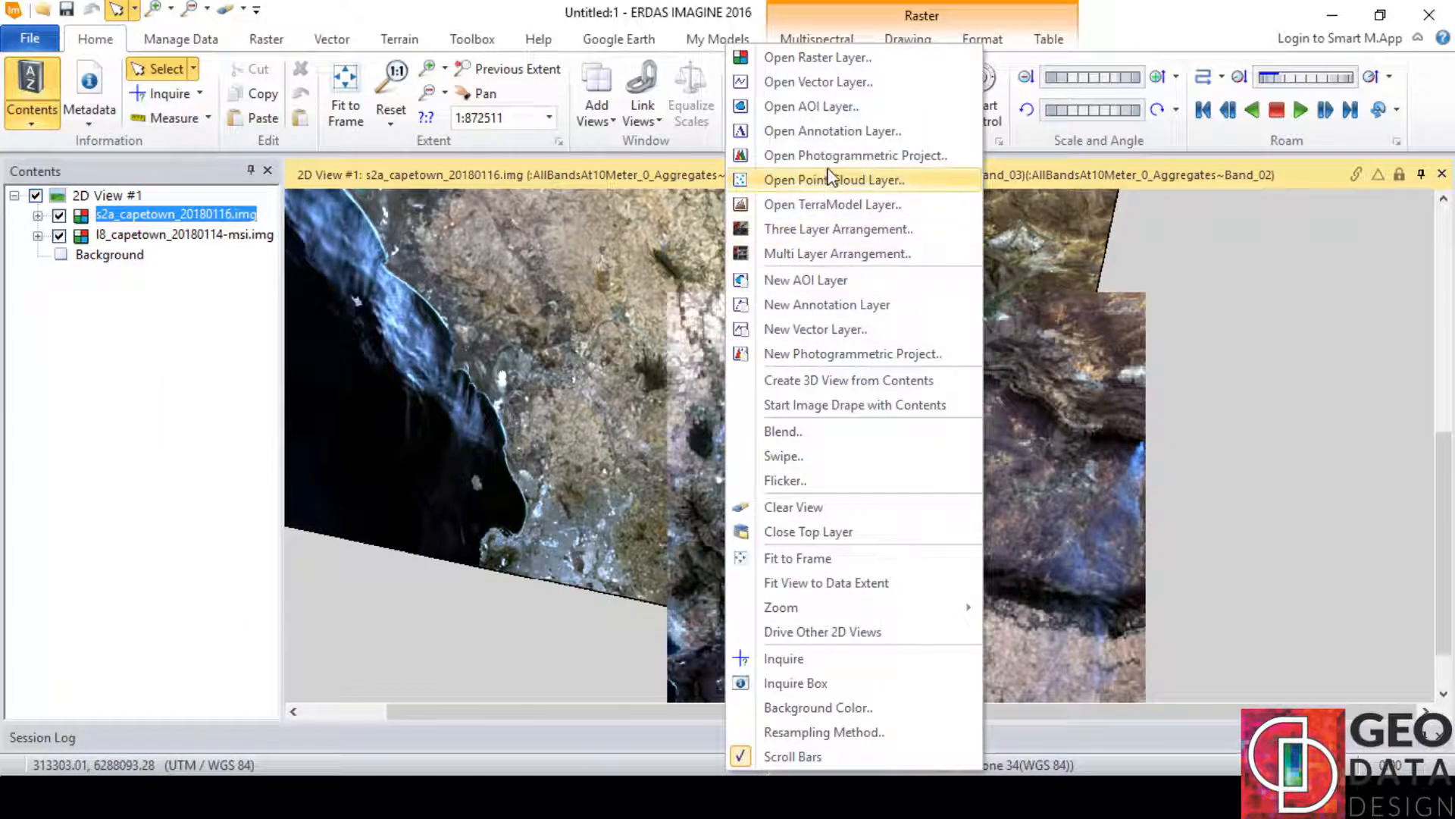
click(805, 329)
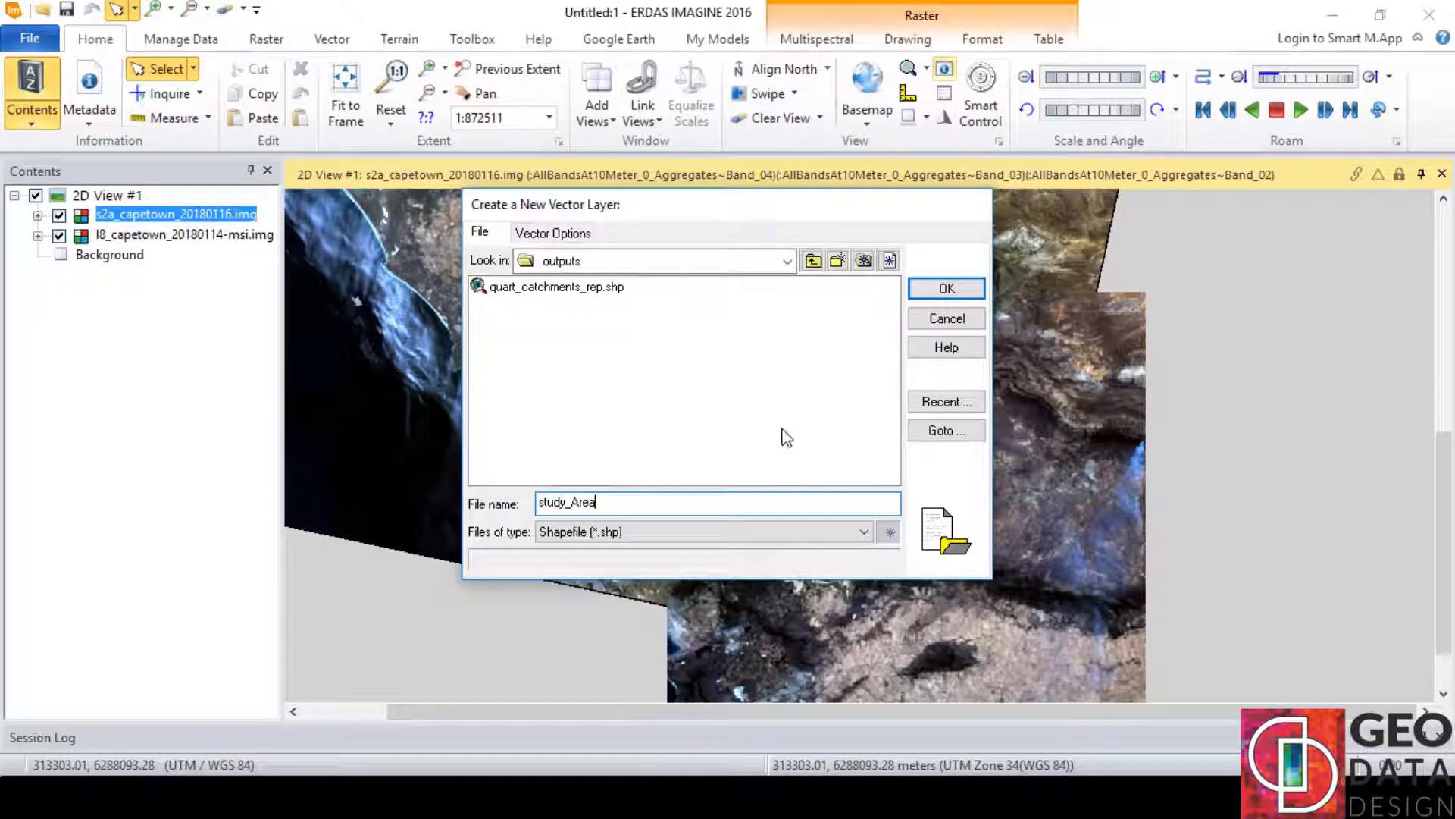
click(969, 282)
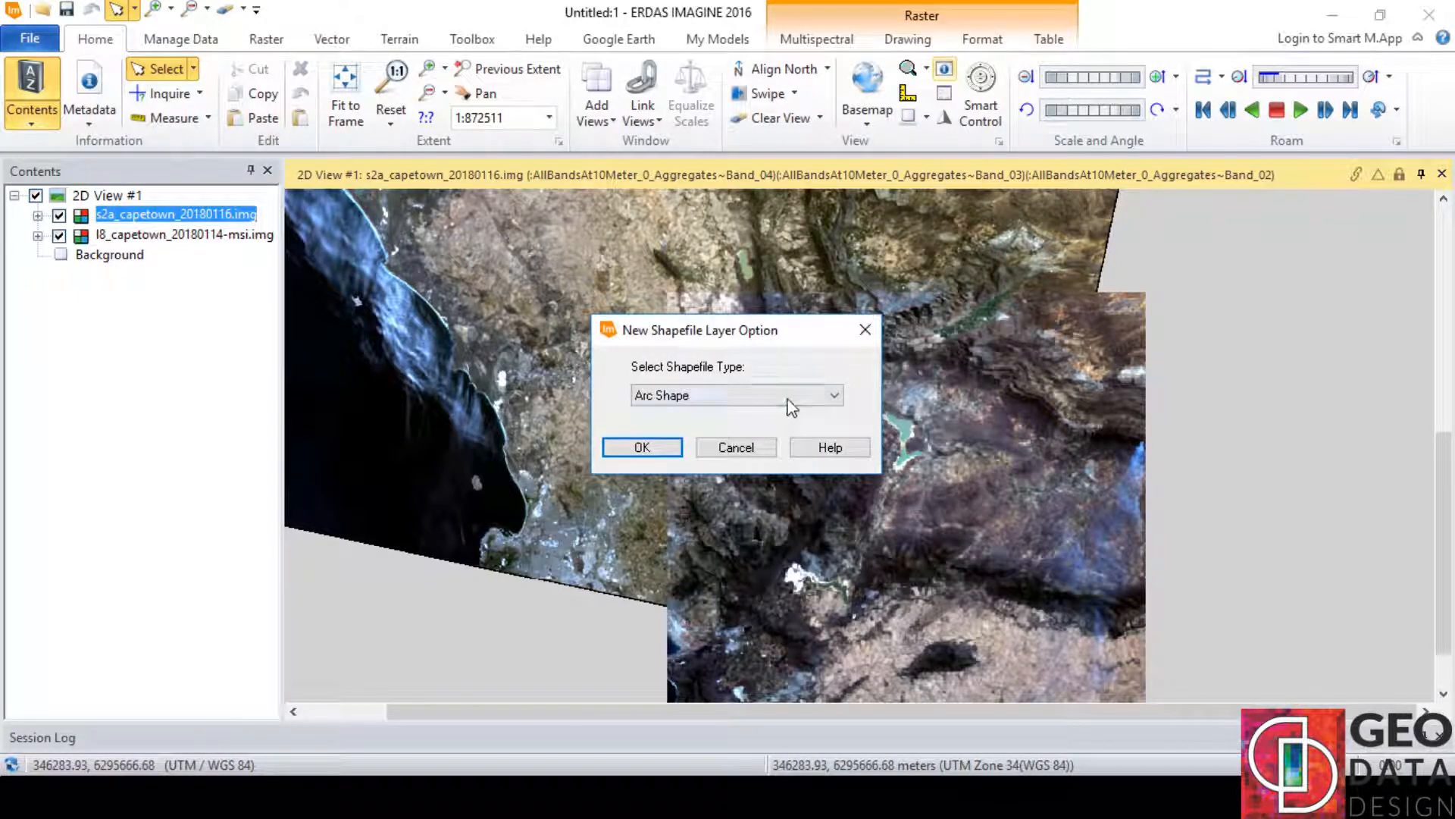
click(788, 397)
click(667, 439)
click(643, 447)
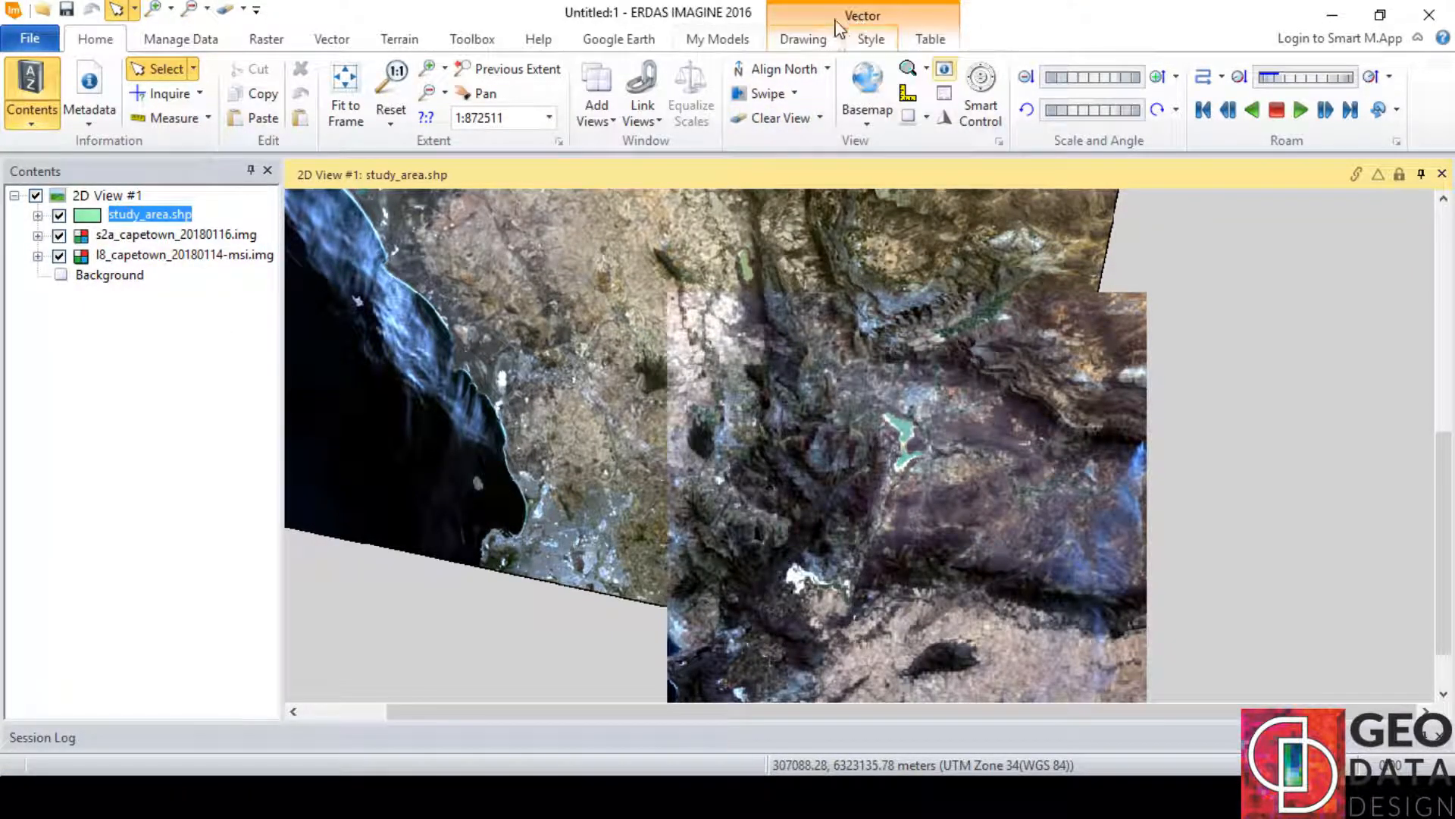
click(808, 41)
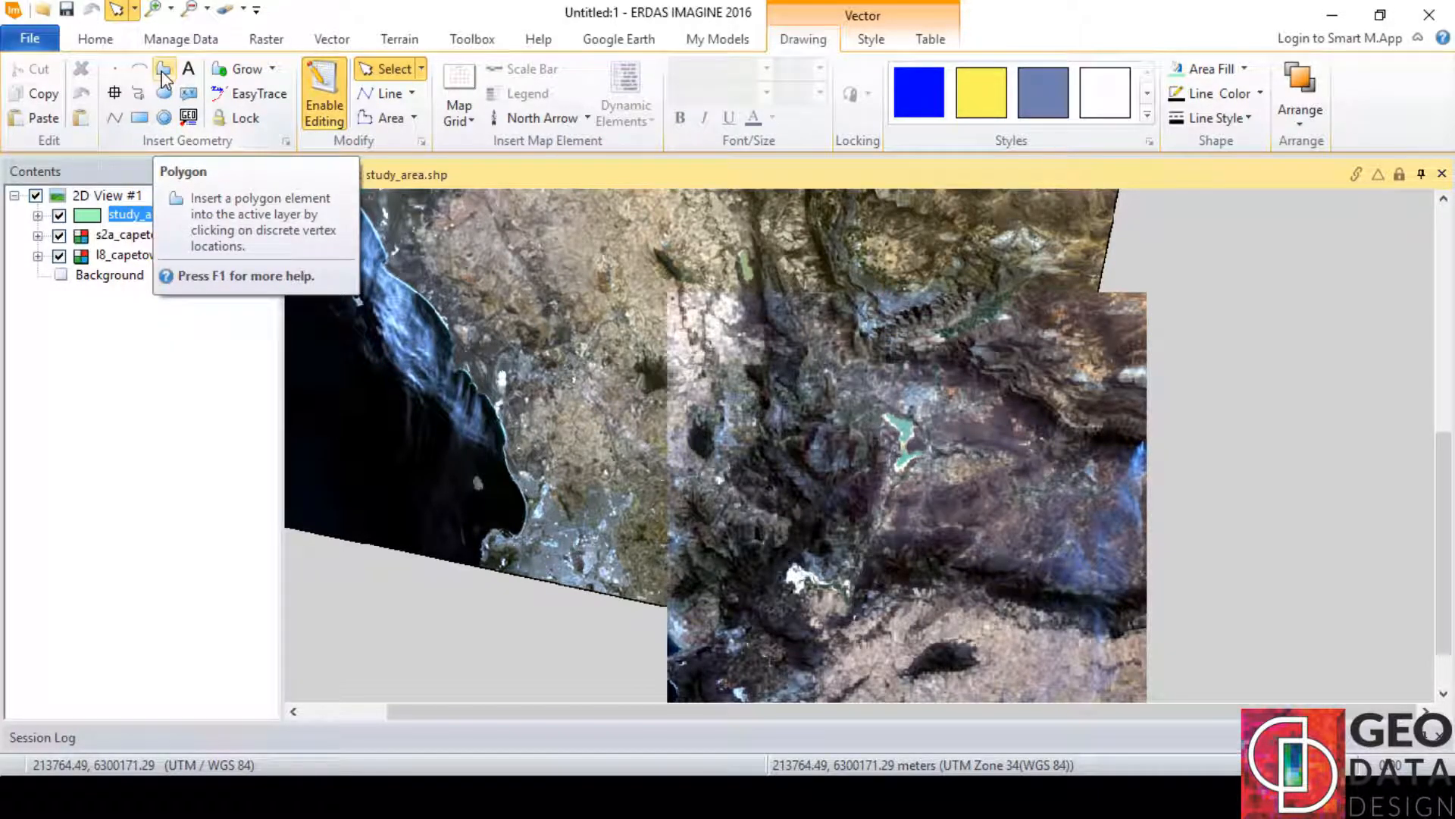
click(139, 119)
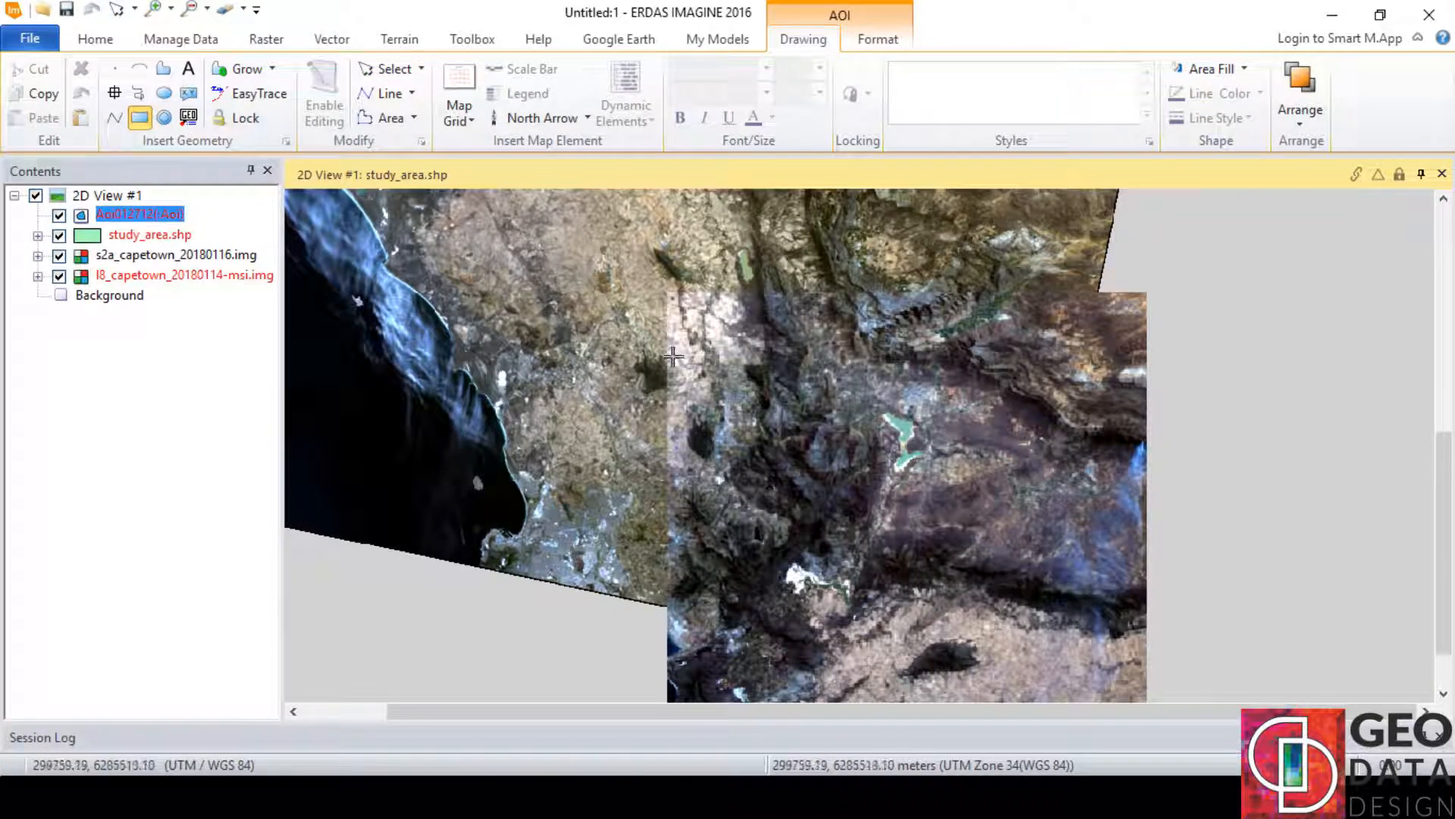
drag(704, 321, 1009, 584)
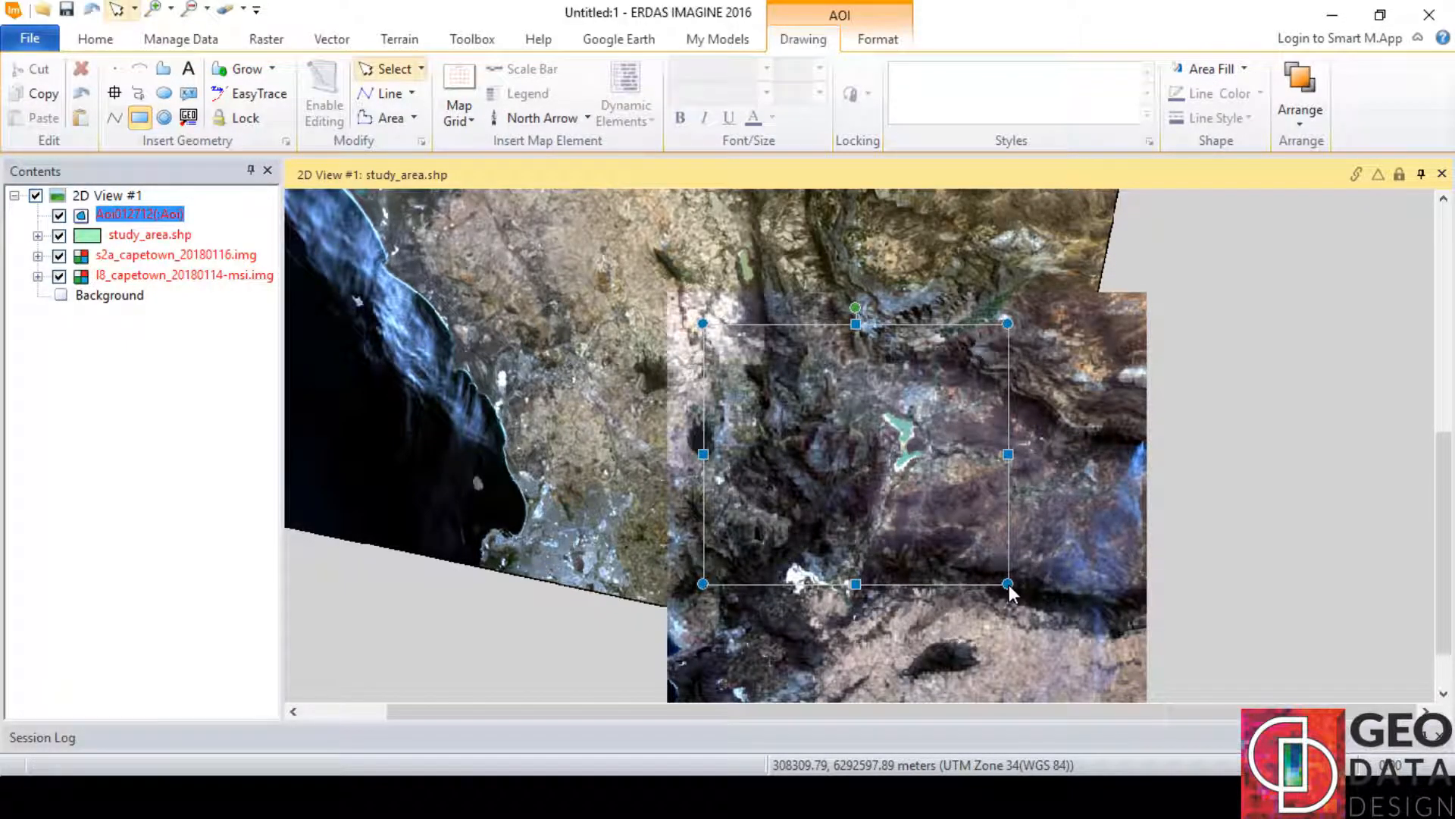
click(858, 470)
drag(881, 473, 855, 471)
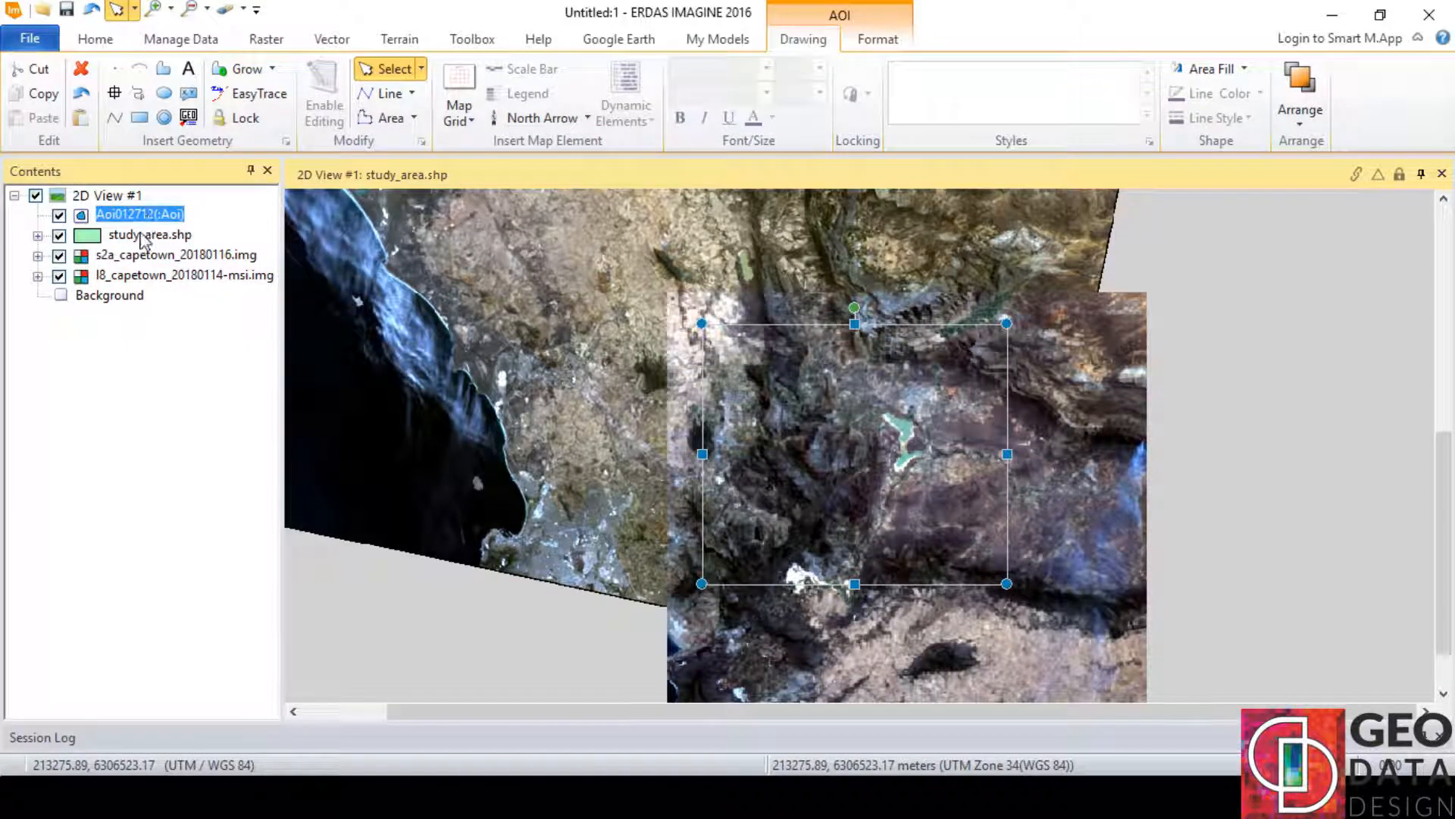
right_click(161, 218)
click(213, 364)
click(766, 451)
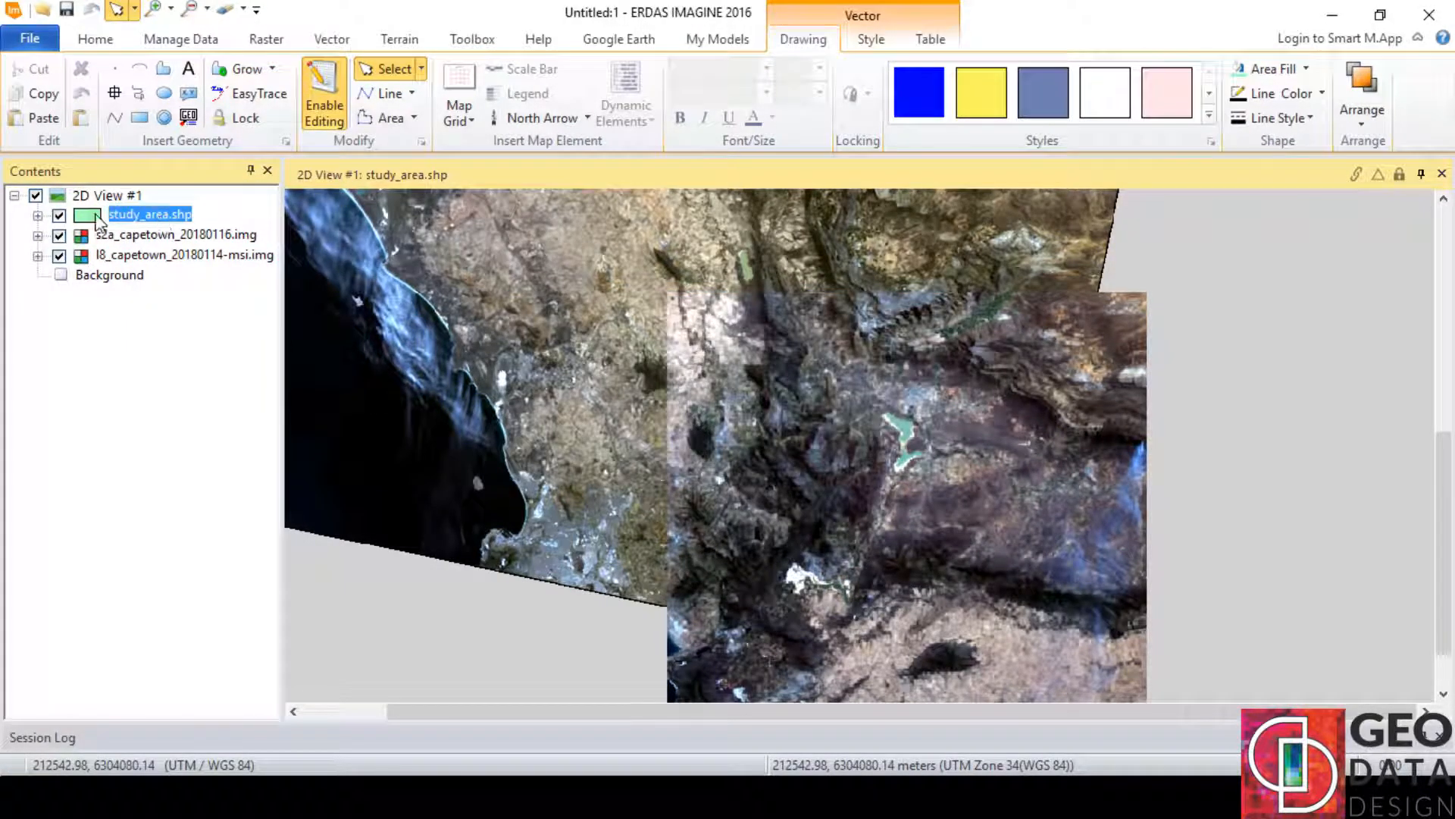
Step: Draw a six-vertex polygon in the study_area.shp layer around the green reservoir and the surrounding mountains
double_click(149, 216)
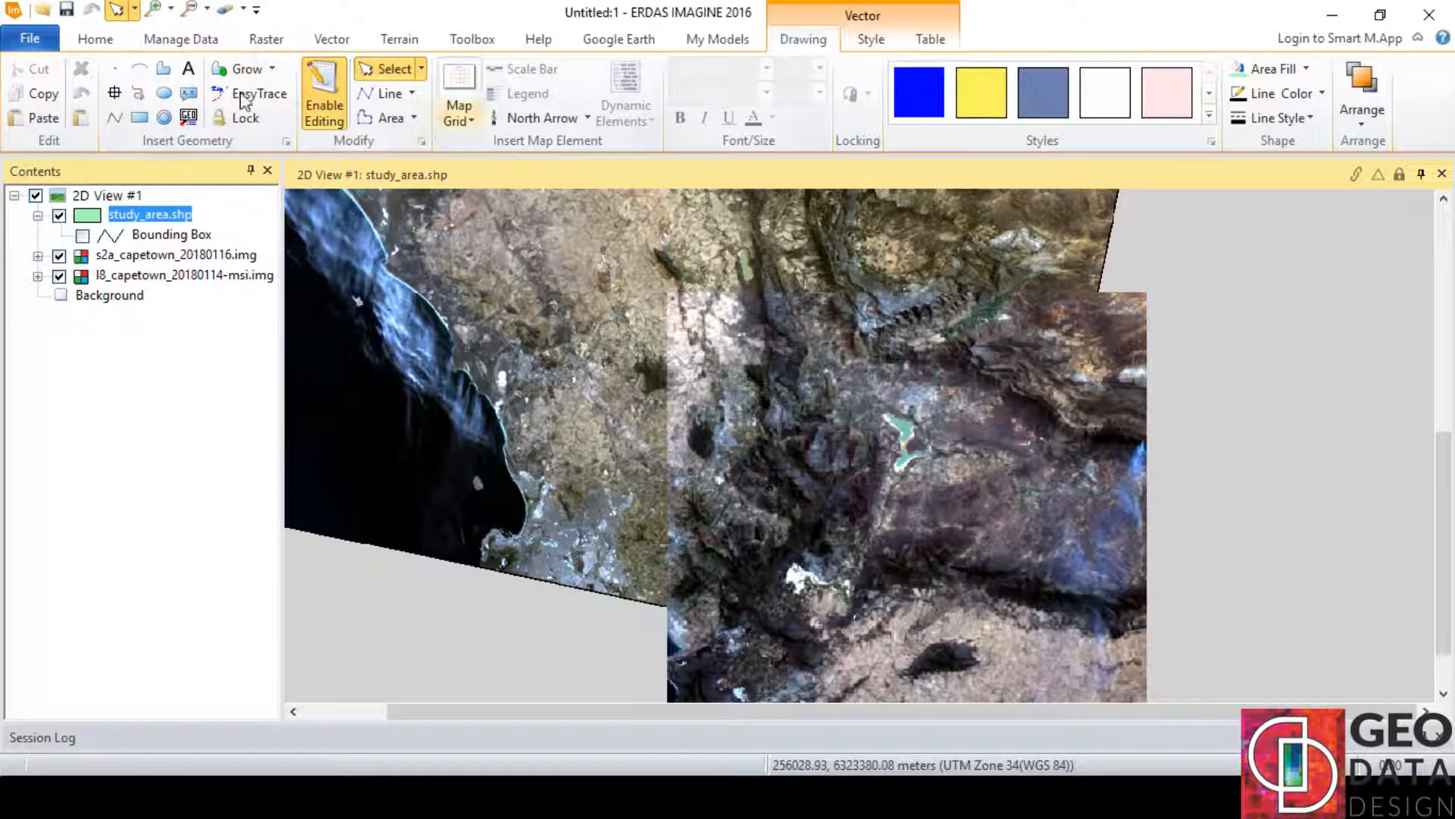
click(139, 117)
click(767, 451)
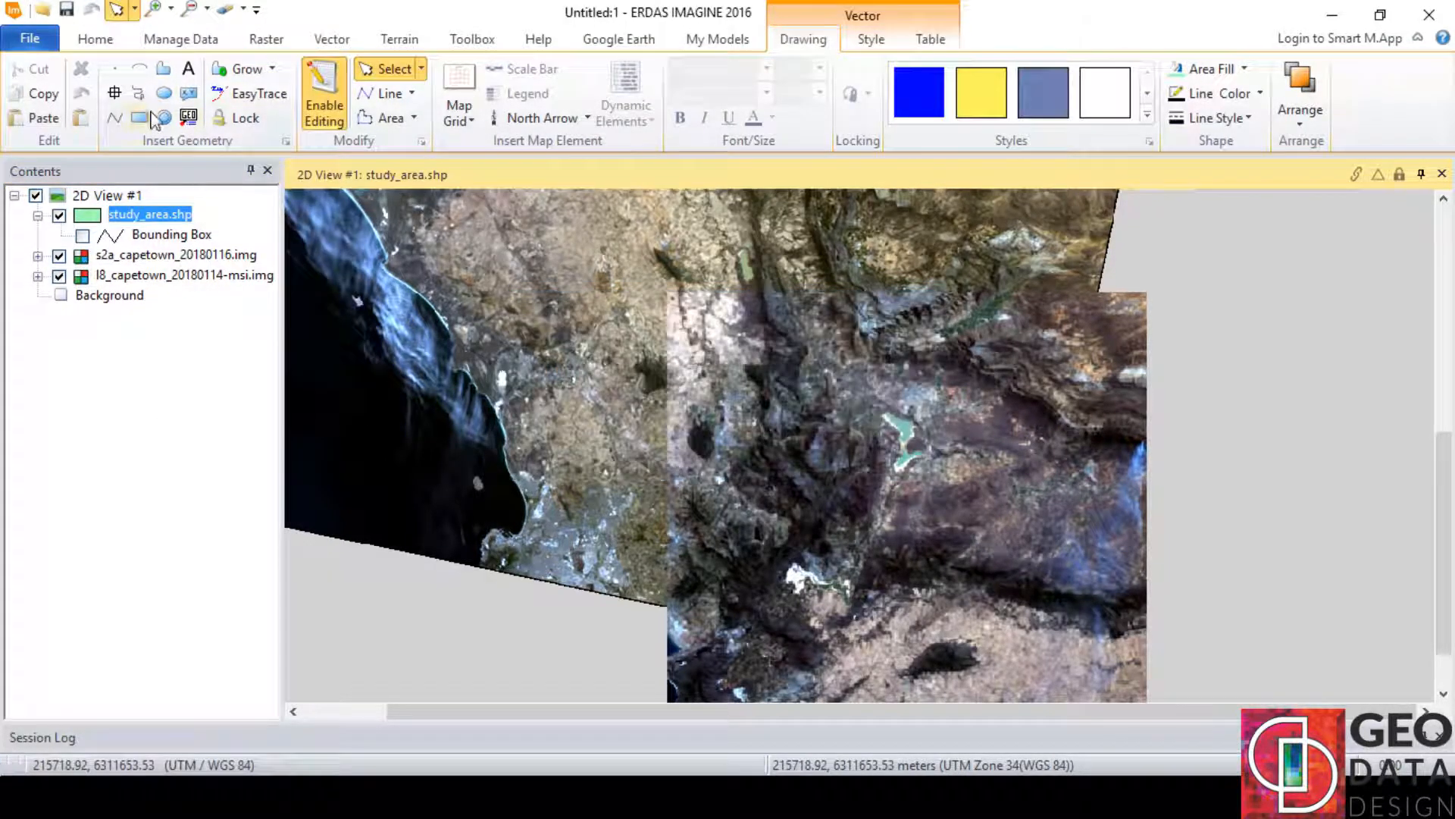
click(739, 354)
click(1061, 353)
click(1044, 575)
click(849, 605)
click(720, 593)
double_click(694, 405)
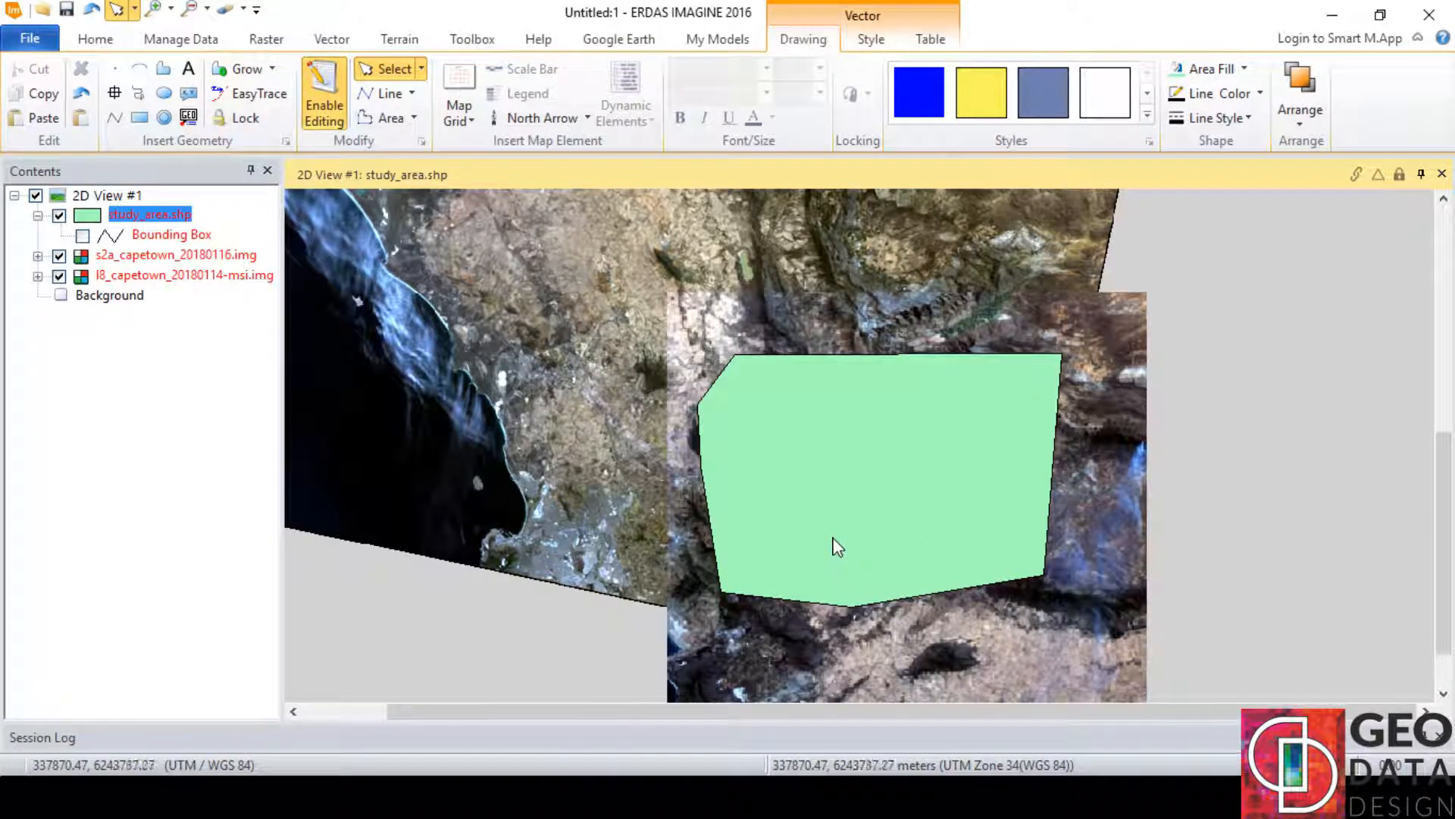
Step: Style the study area polygon with no fill and a black 2 pt outline, and save the layer
click(871, 39)
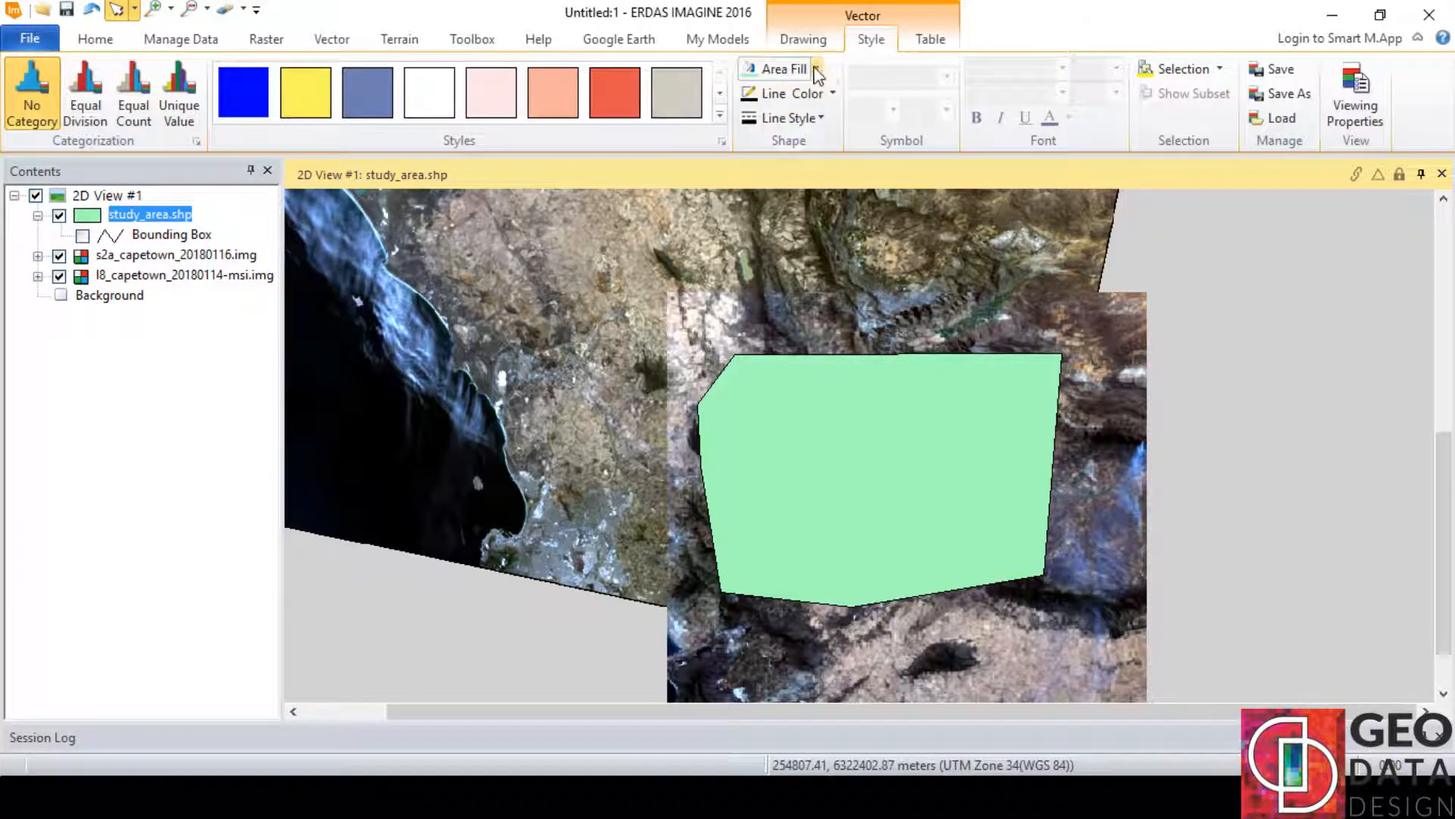
click(817, 69)
click(802, 293)
click(834, 93)
click(820, 138)
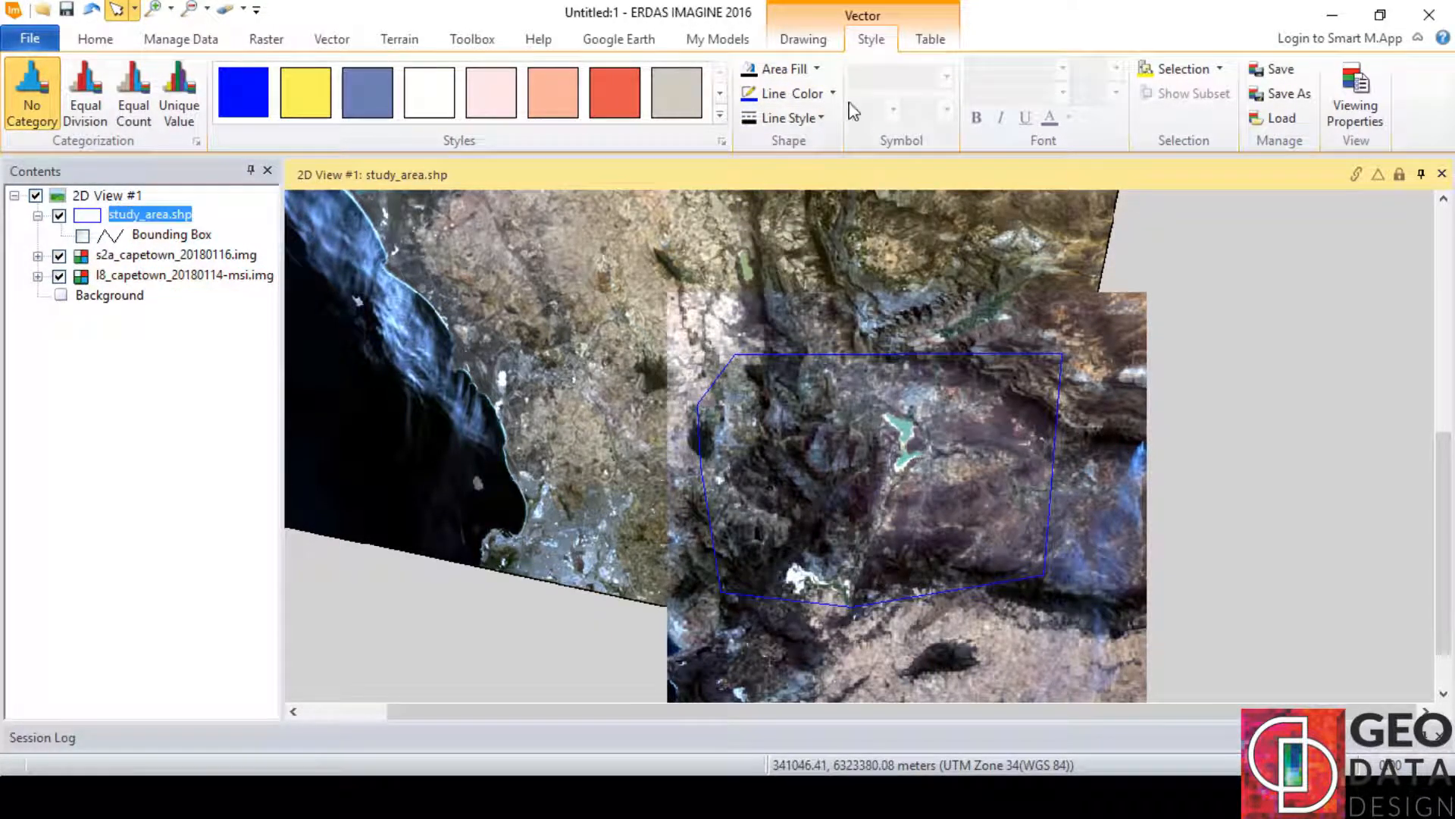
click(833, 93)
click(748, 137)
click(803, 118)
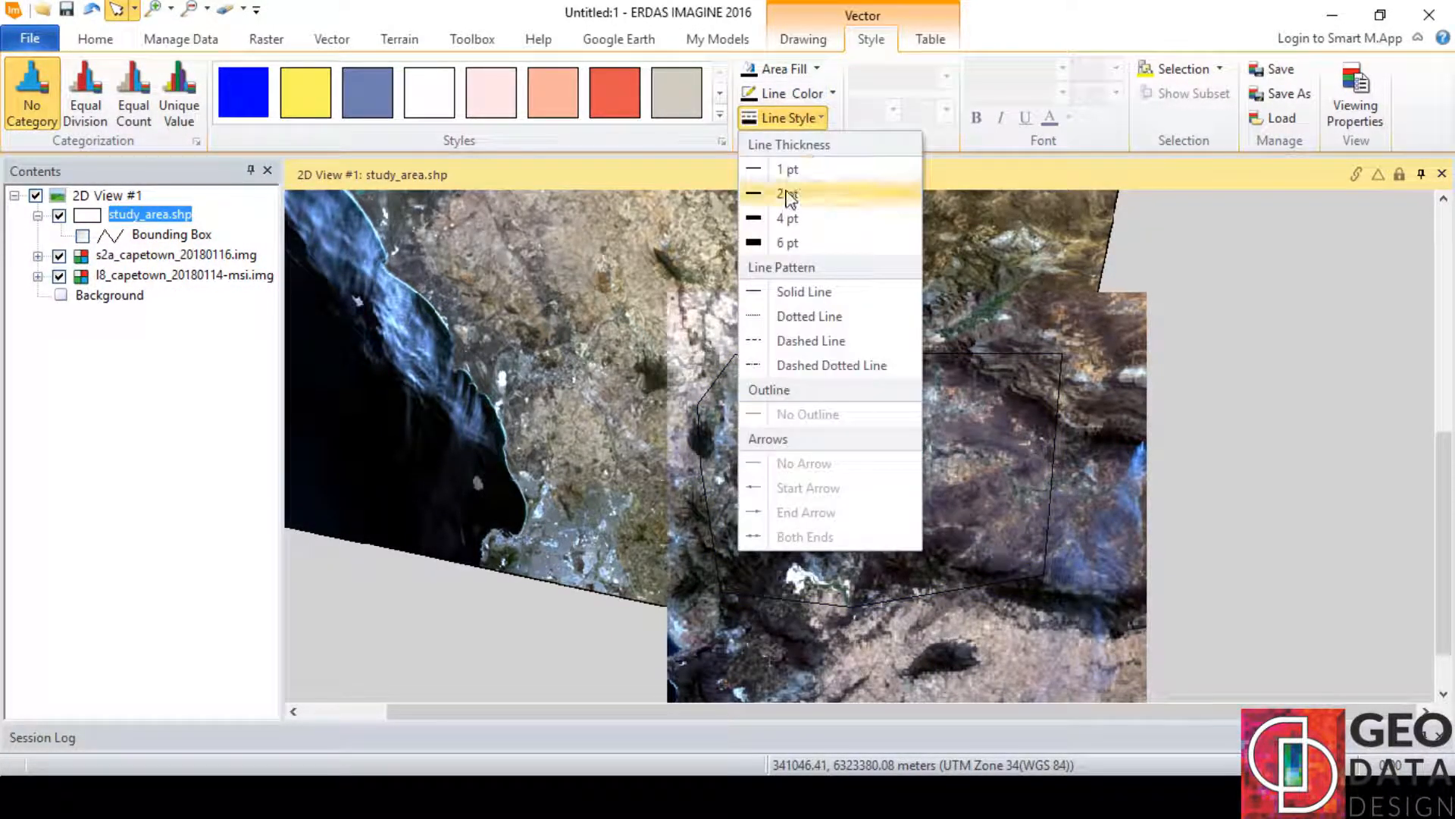
click(789, 191)
right_click(157, 217)
click(225, 333)
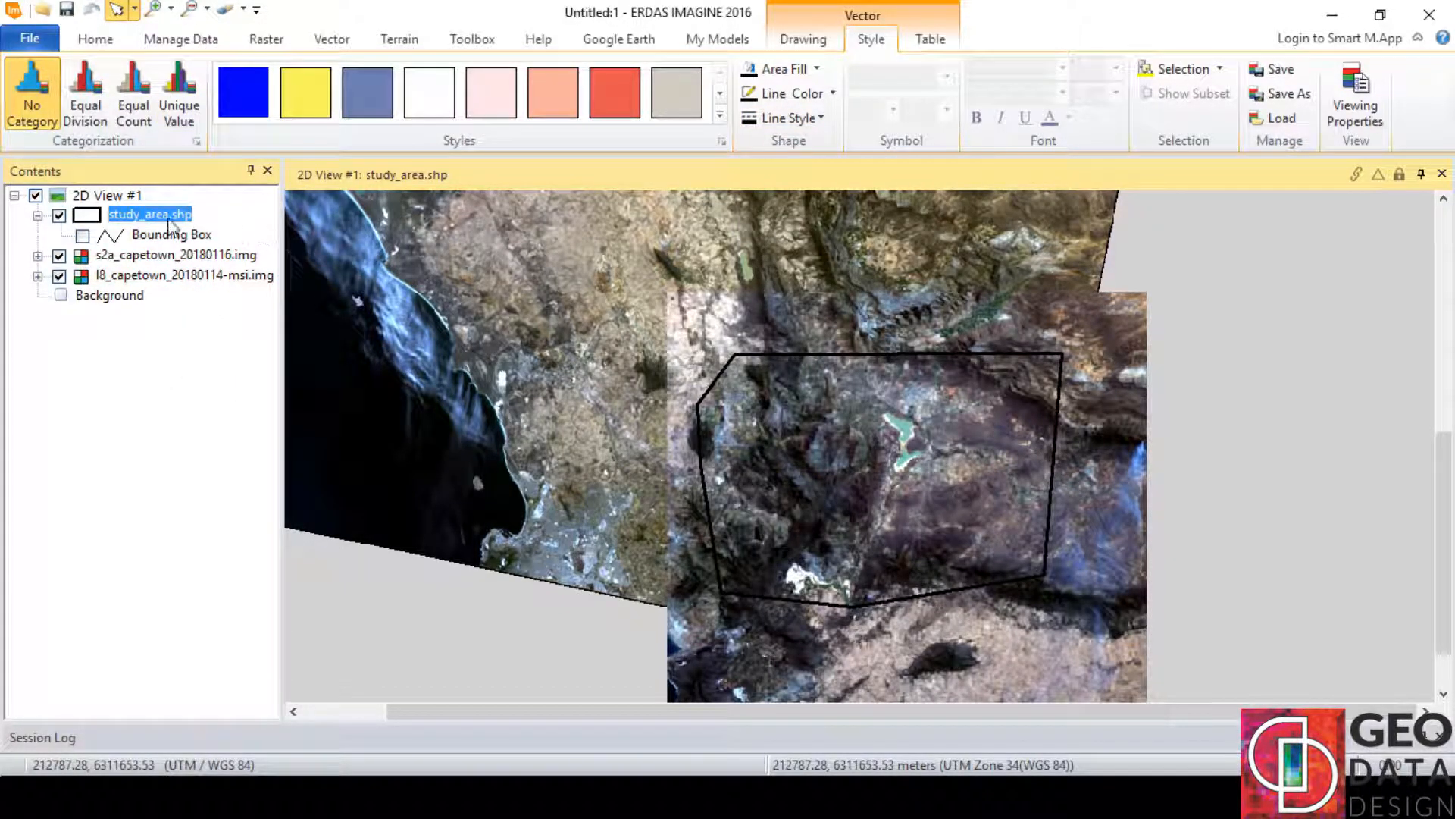
Step: Create an AOI from the study area polygon and hide the study_area.shp layer
click(266, 39)
click(868, 541)
click(804, 39)
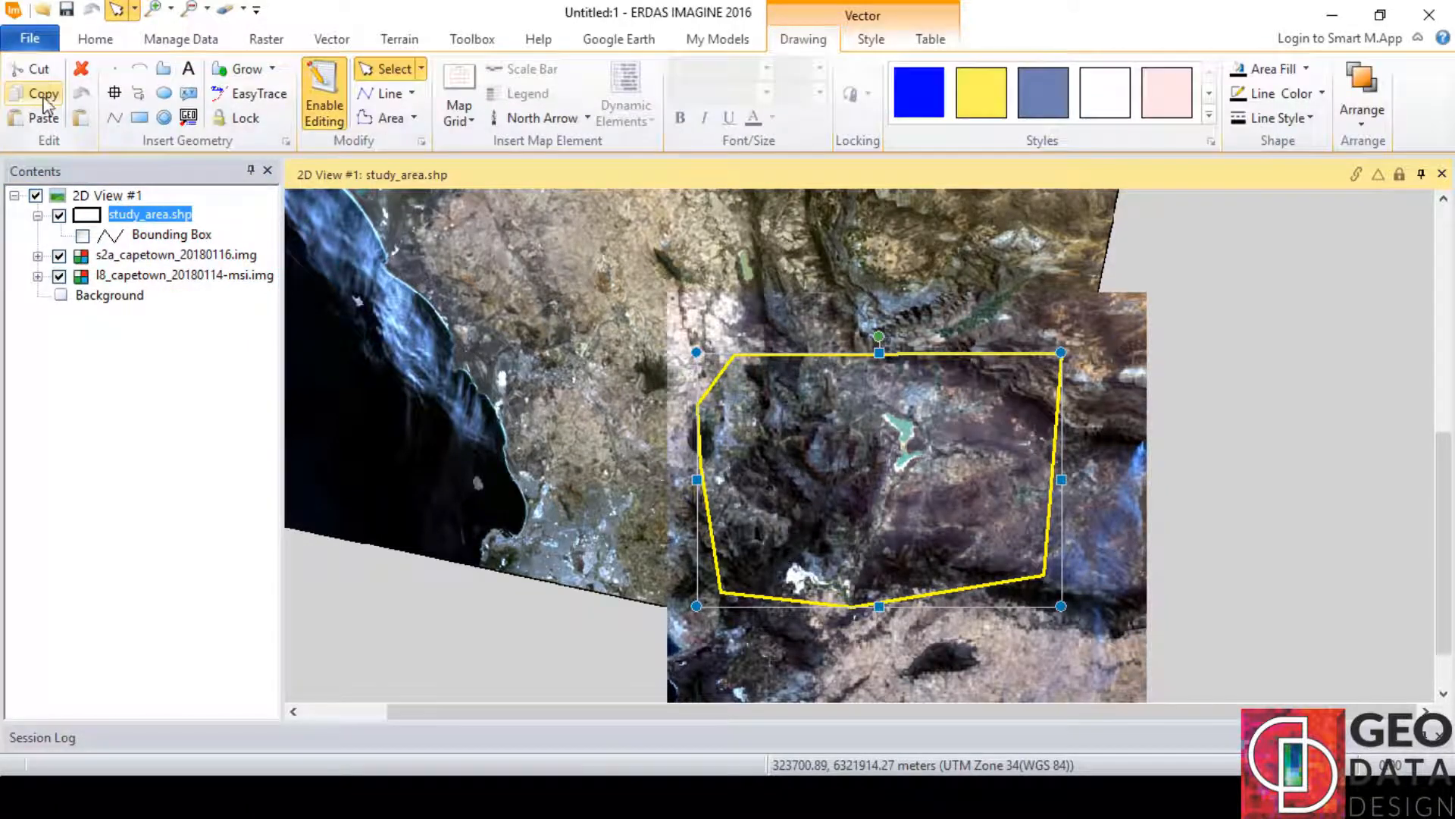
click(81, 118)
click(60, 237)
Step: Set up a subset of l8_capetown_20180114-msi.img with the output file l8_subset_studyarea in the outputs folder
click(148, 296)
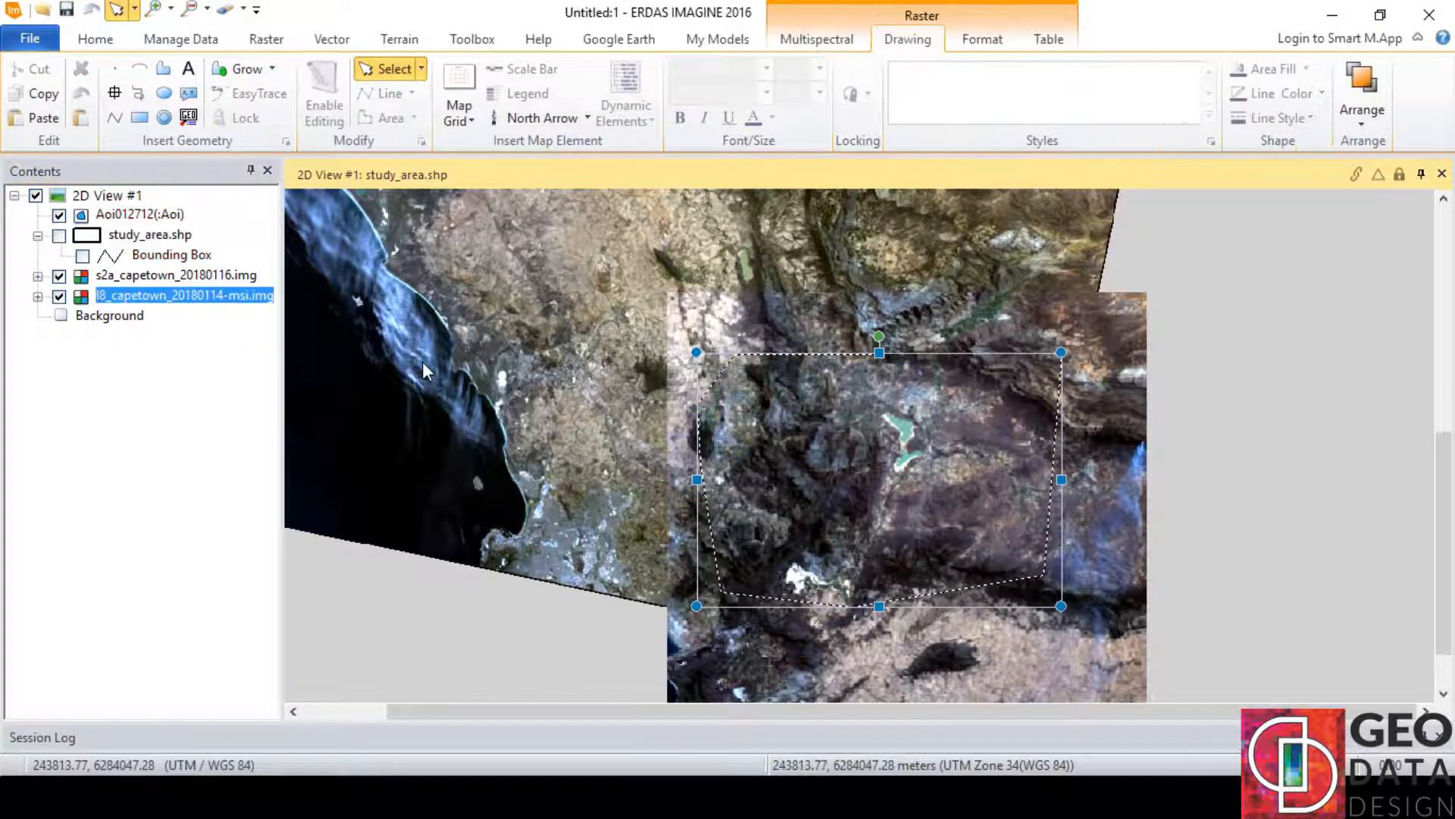
click(266, 39)
click(316, 110)
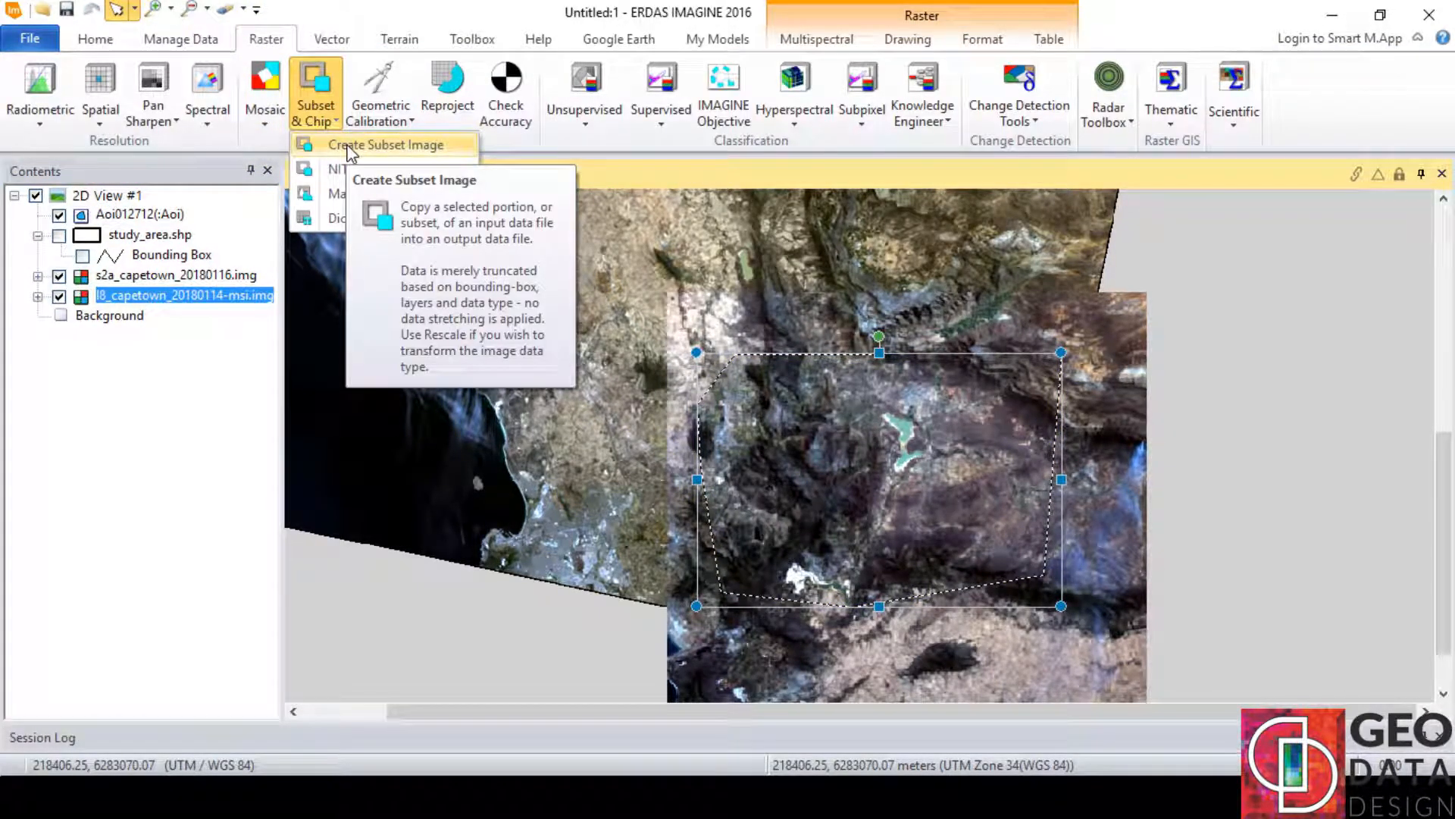
click(357, 144)
click(808, 118)
text(l8_subset_study)
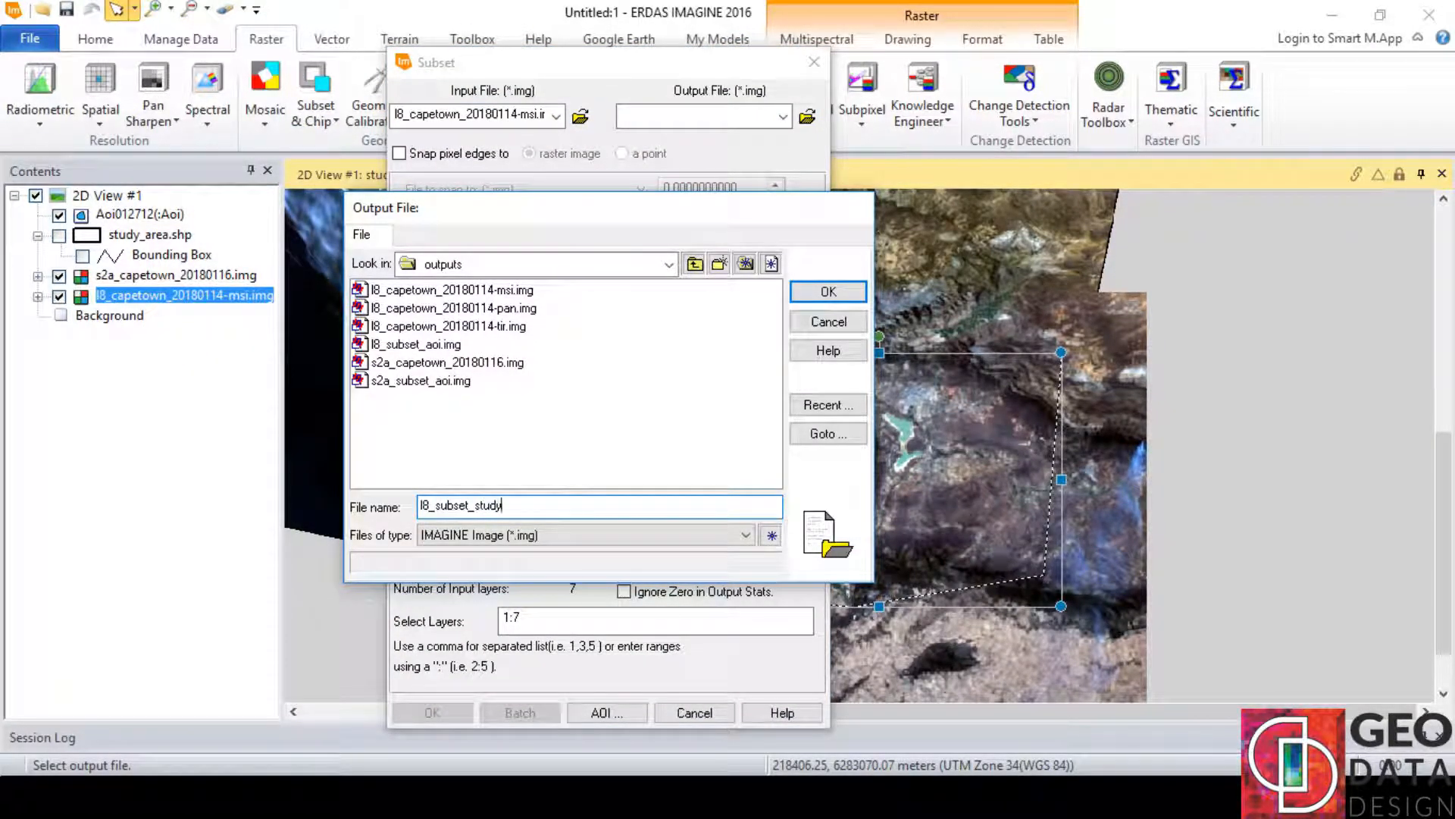
click(828, 292)
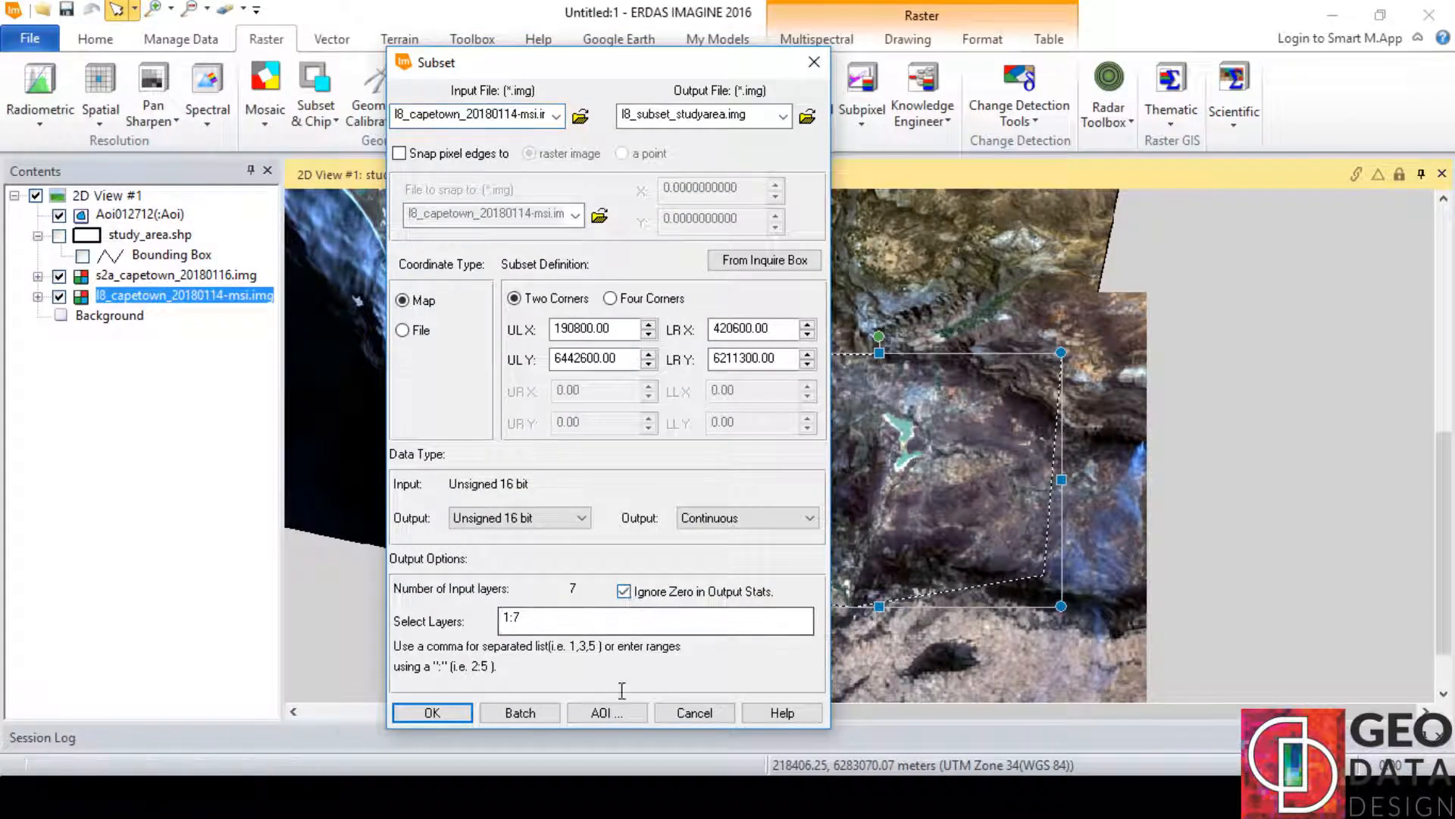
Step: Bound the Landsat subset by the AOI selected in the viewer
click(606, 713)
click(664, 395)
click(616, 529)
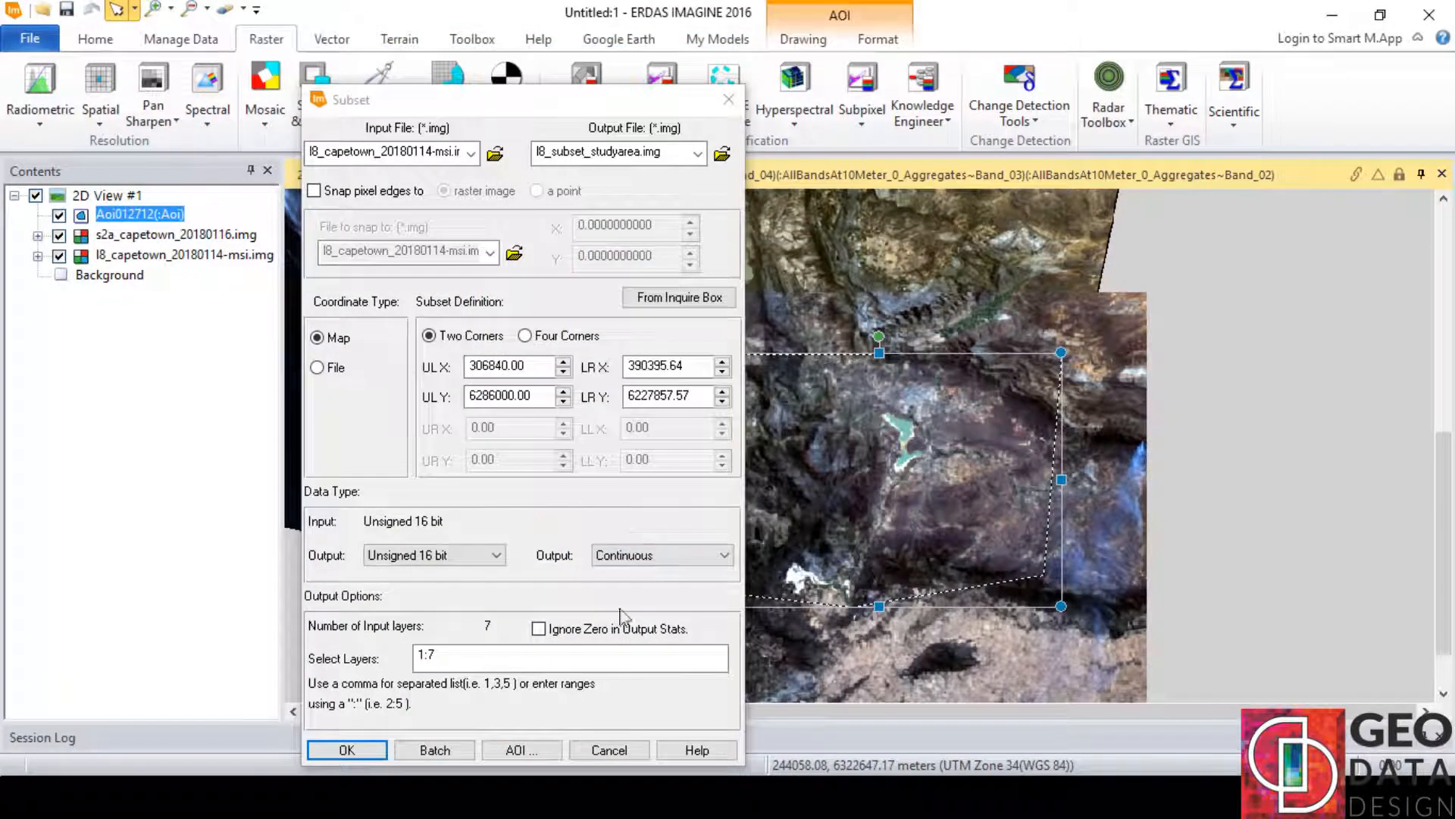
Step: Run the Landsat subset, and set up a subset of s2a_capetown_20180116.img with the output file s2a_subset_studyarea in the outputs folder
click(346, 750)
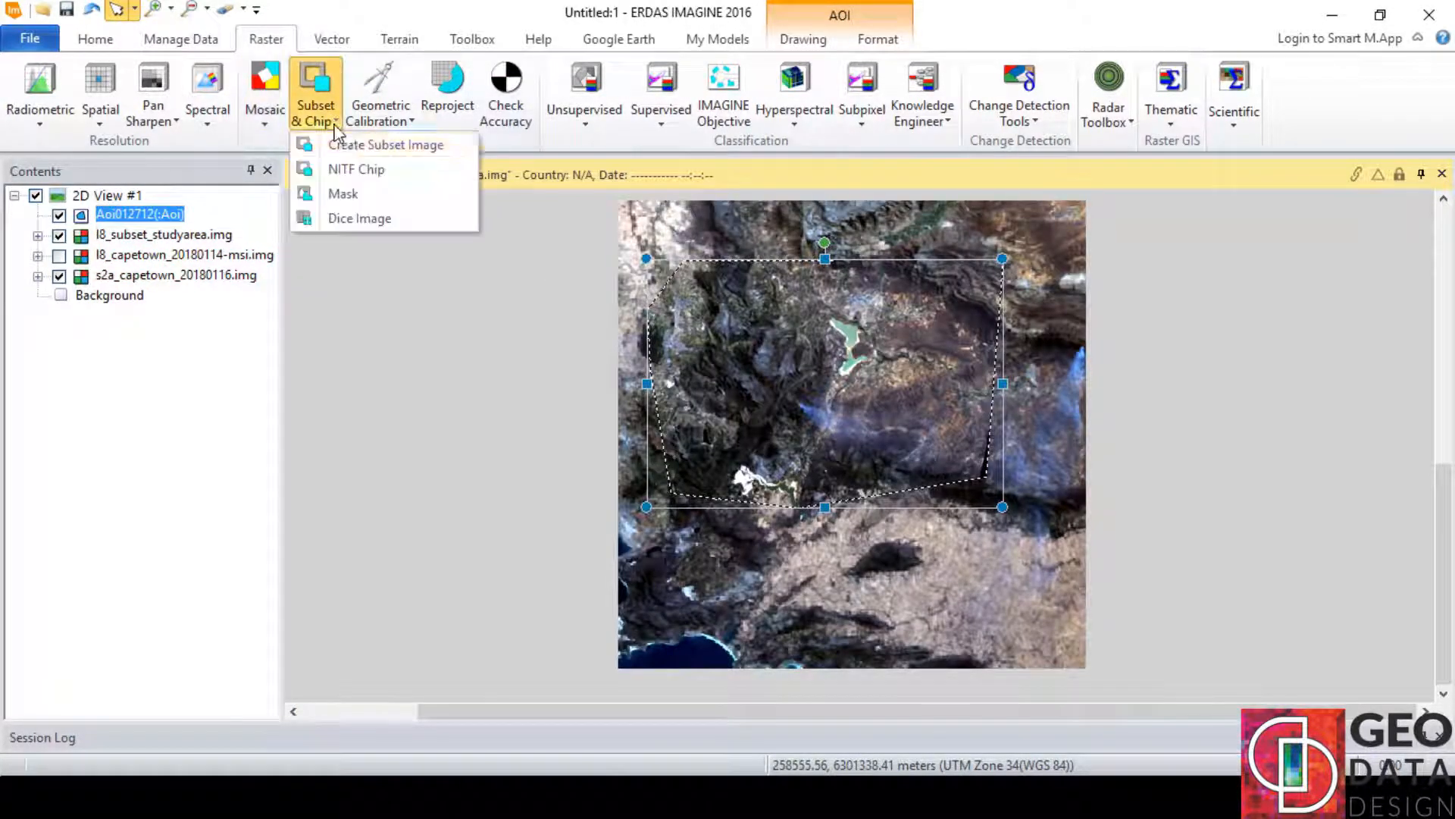
click(386, 143)
click(578, 197)
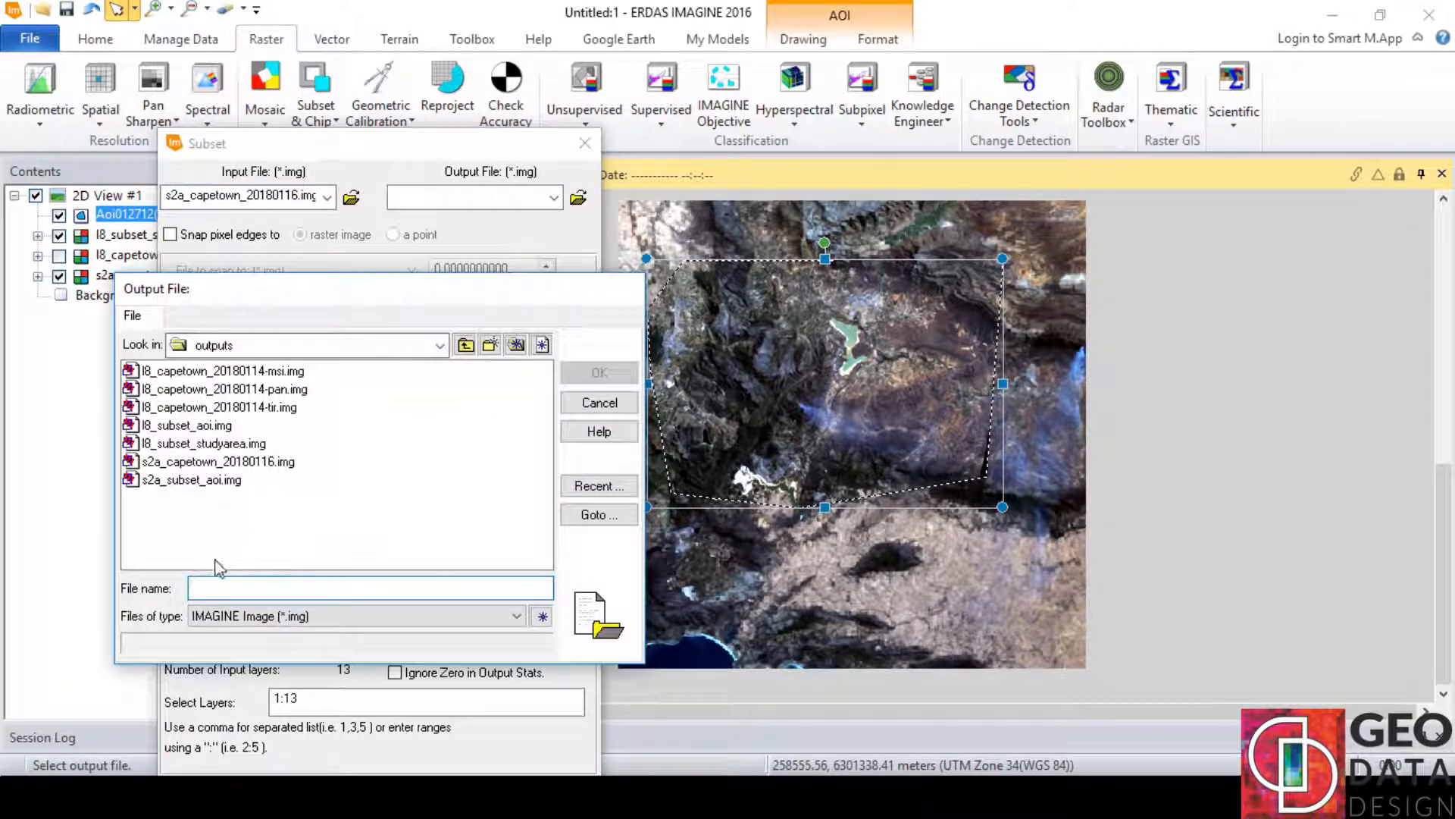
text(s2a_)
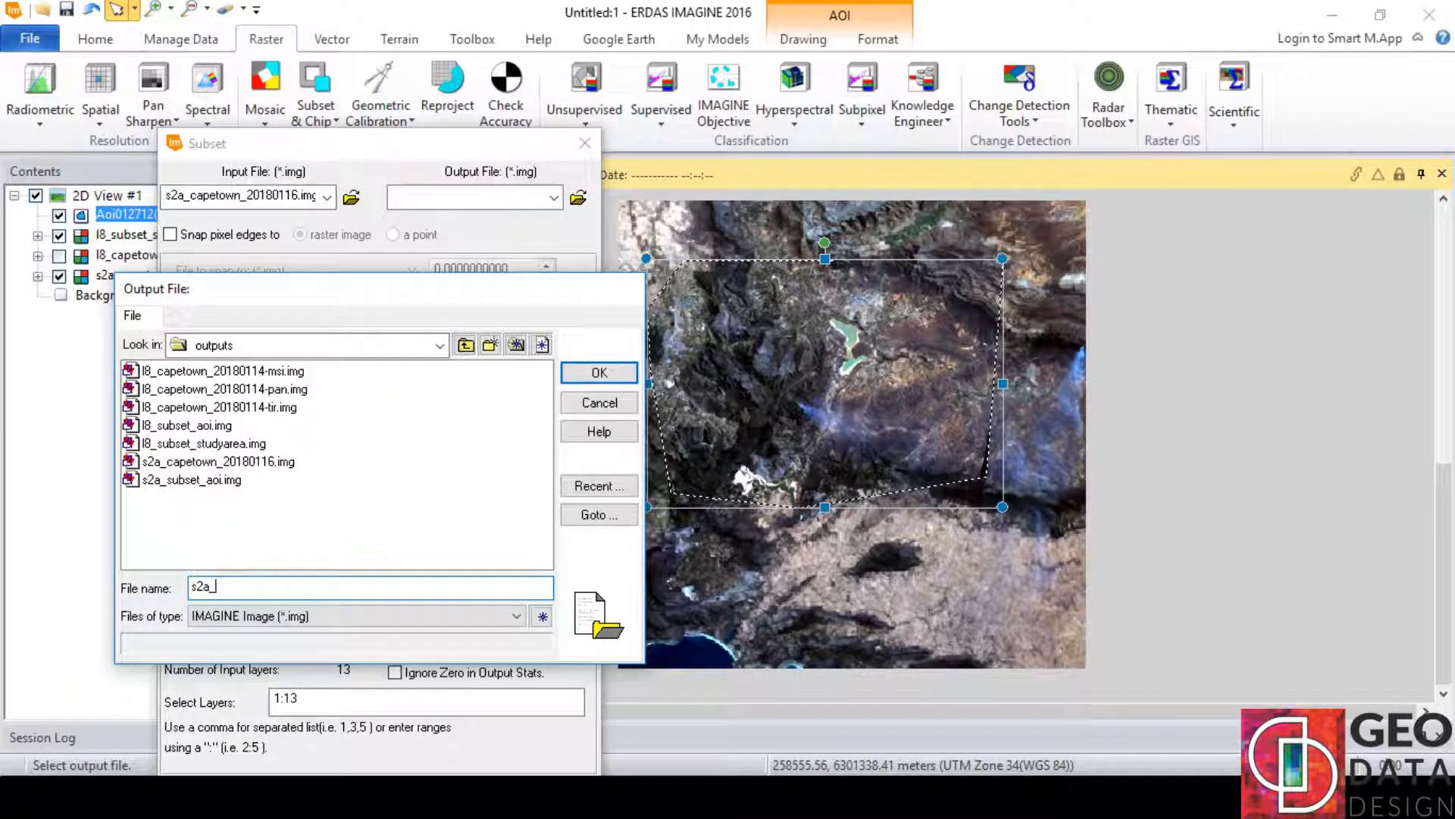
text(subset_studyarea)
key(Return)
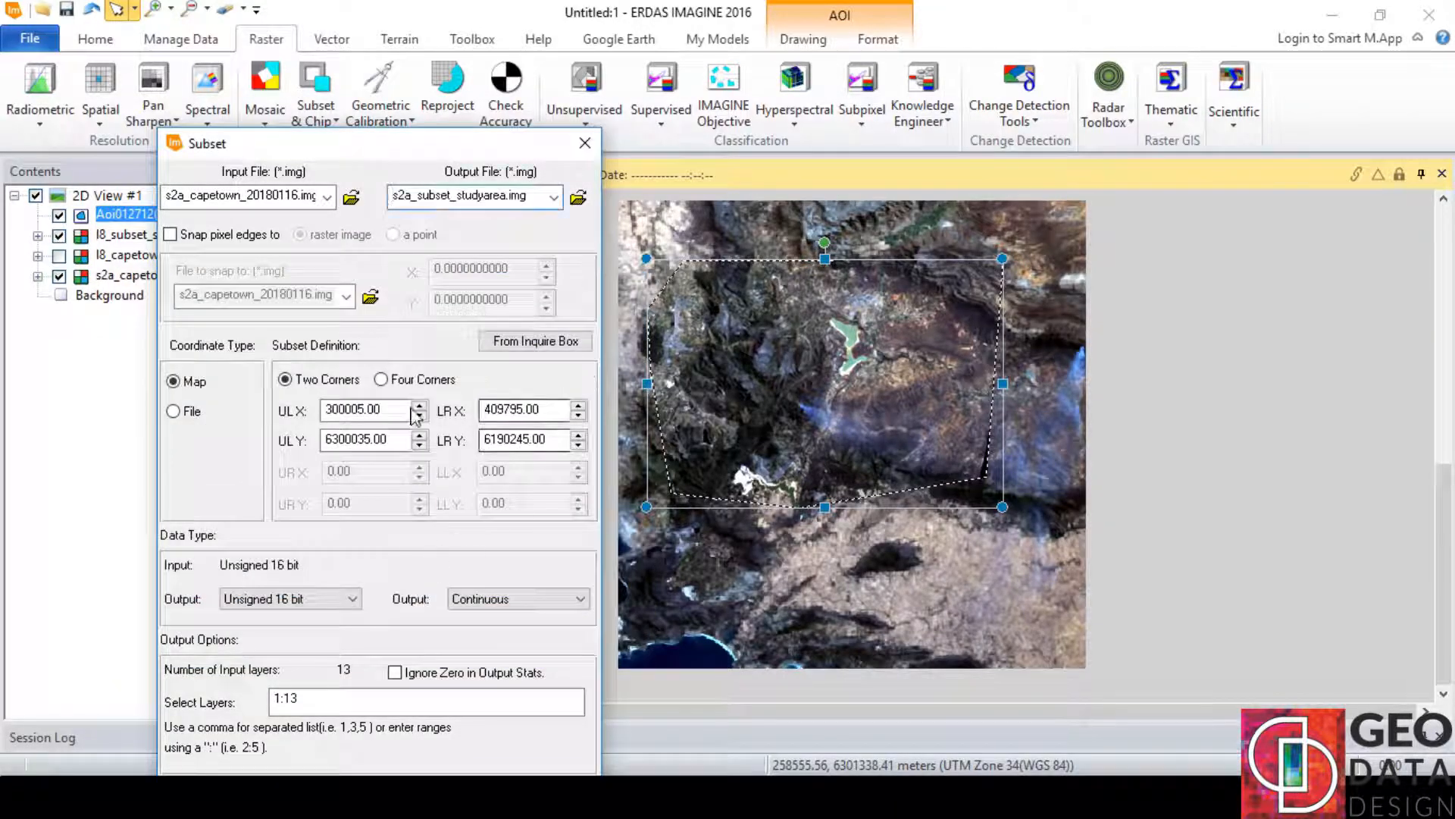
Step: Bound the Sentinel-2 subset by the AOI selected in the viewer and run the subset
click(412, 749)
click(663, 395)
click(616, 529)
click(237, 750)
click(1052, 523)
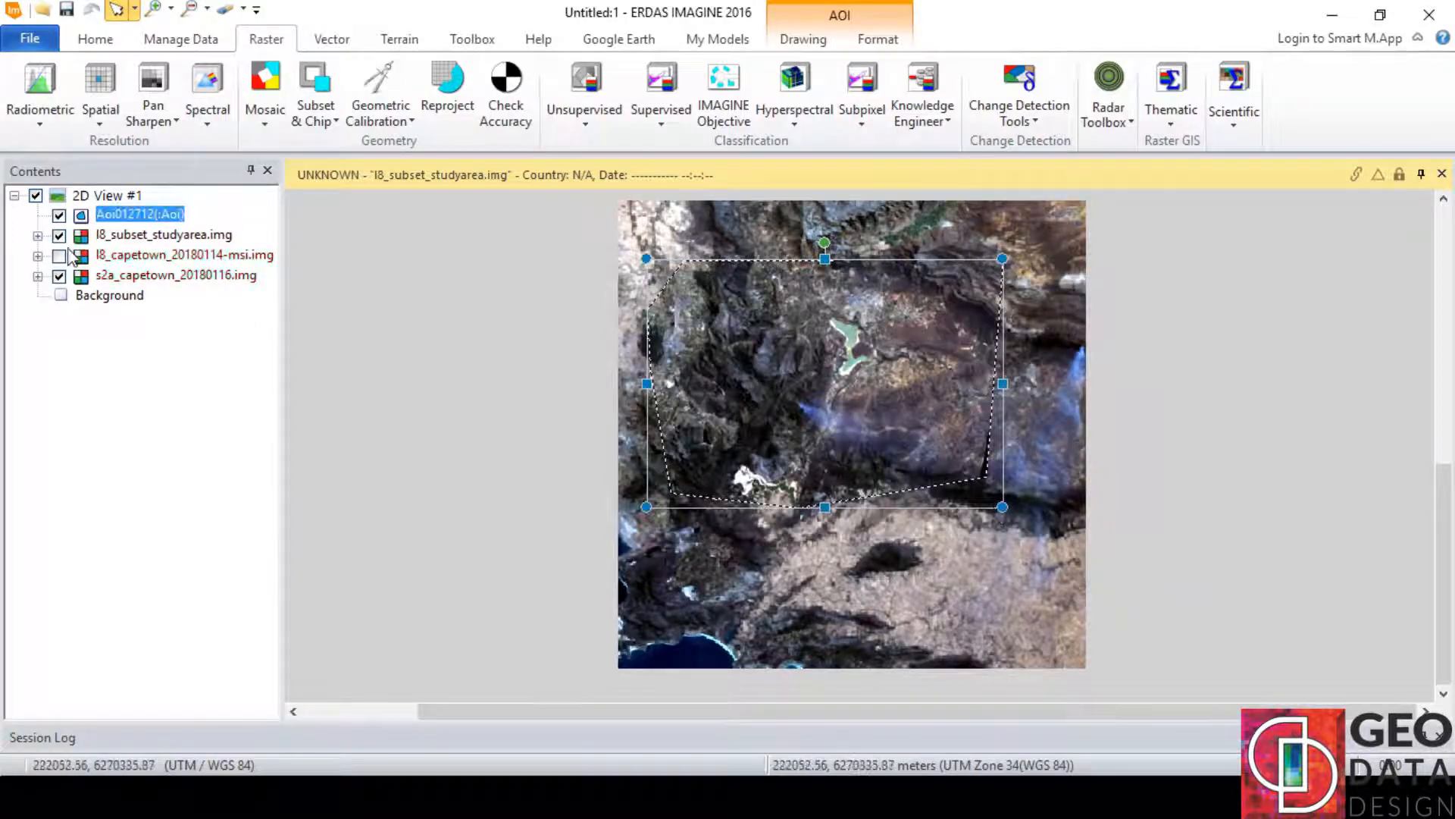
Step: Load the raster s2a_subset_studyarea.img into the 2D view
right_click(416, 310)
click(503, 57)
click(580, 416)
click(938, 295)
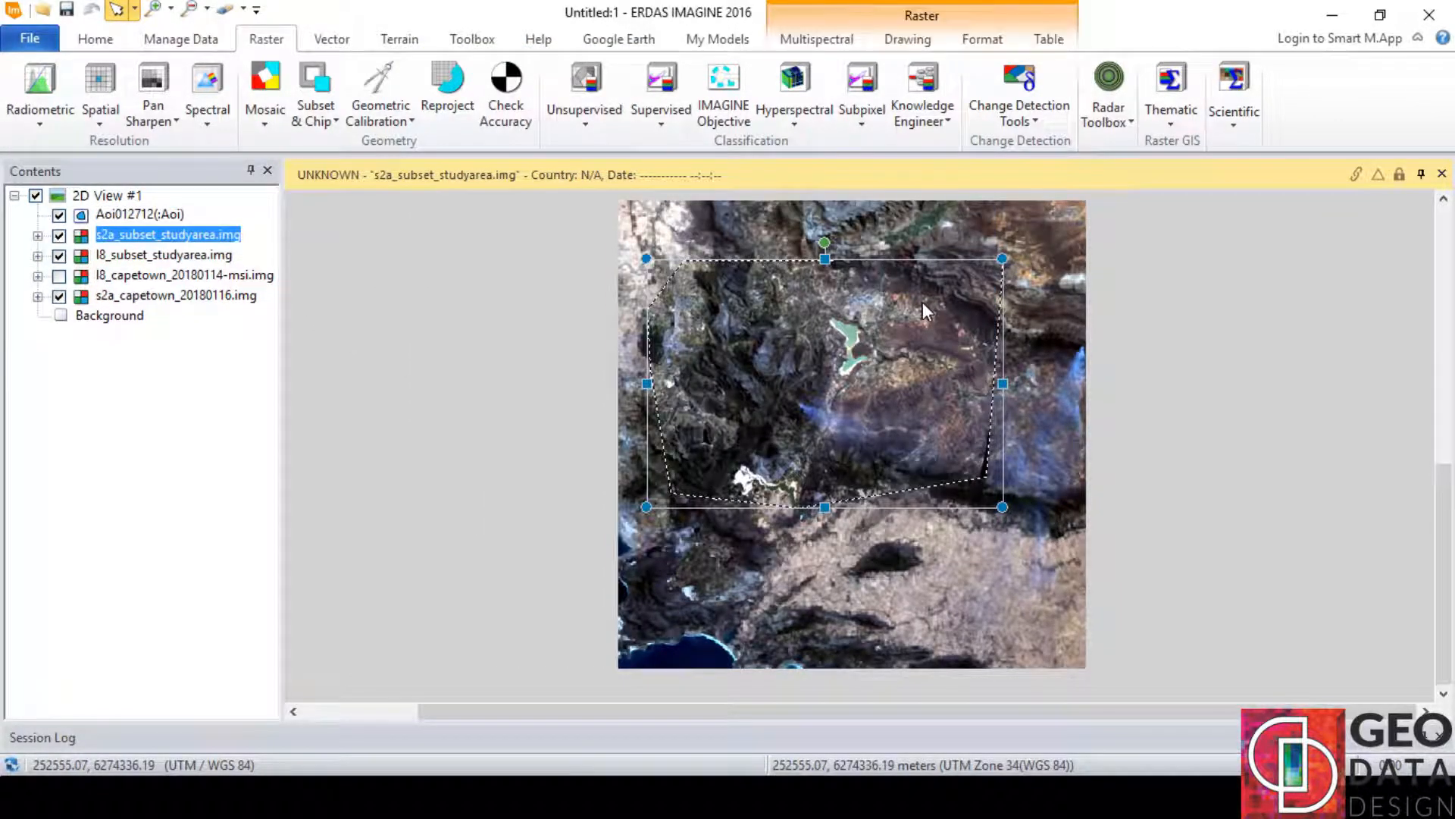
Step: Remove the two full Cape Town images and the unsaved AOI layer, leaving only the study area subsets fitted to the frame
right_click(148, 278)
click(227, 364)
right_click(152, 277)
click(228, 365)
right_click(119, 216)
click(147, 283)
click(761, 455)
right_click(523, 329)
click(598, 552)
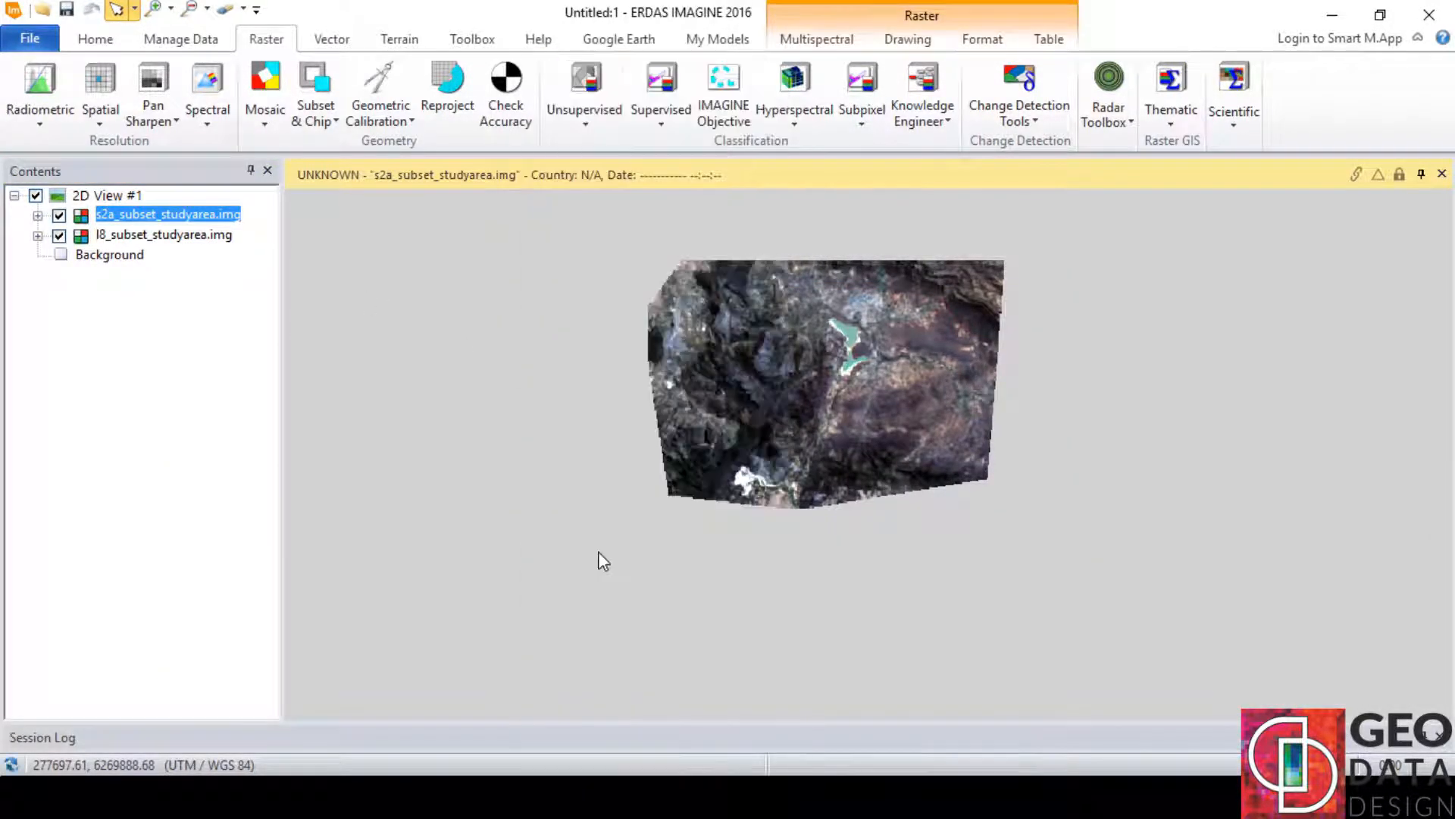
Step: Add a second 2D view beside the study area view
click(184, 42)
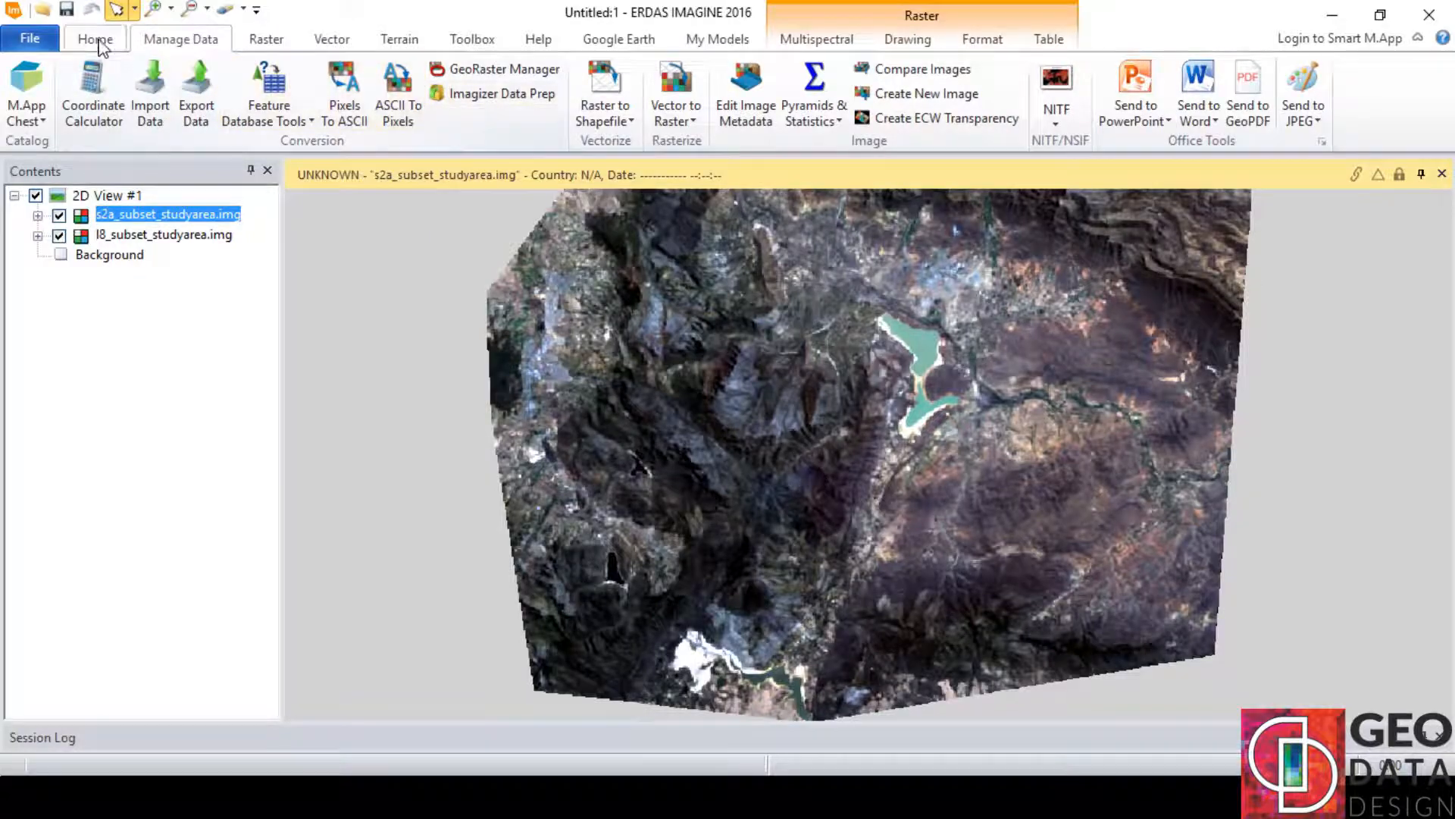
click(97, 41)
click(595, 119)
click(684, 317)
Step: Load s2a_subset_aoi.img and l8_subset_aoi.img into the second 2D view and fit them to the frame
right_click(1075, 363)
click(1171, 55)
click(539, 395)
ctrl+click(539, 342)
click(957, 288)
right_click(974, 595)
click(1035, 558)
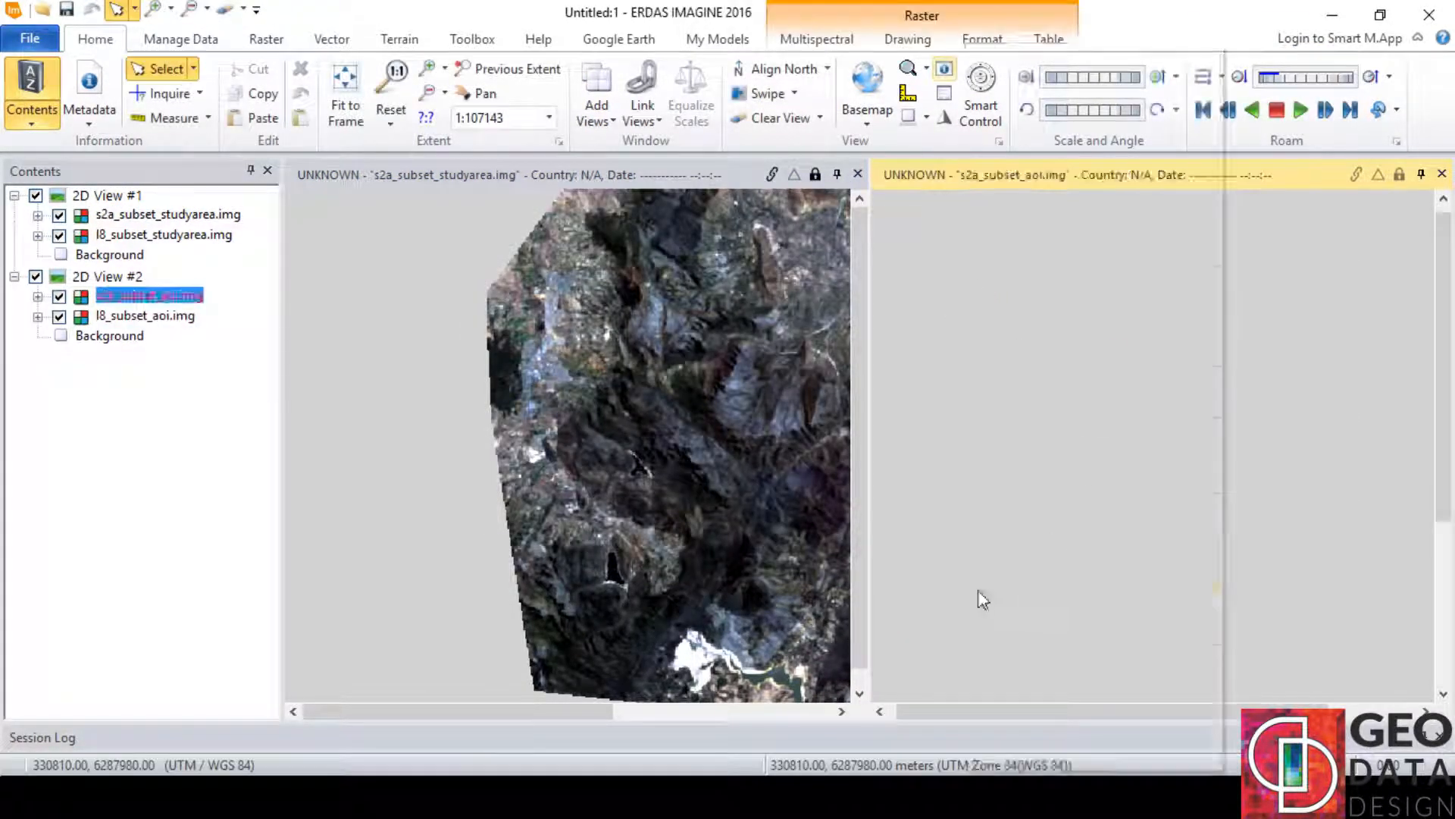
Step: Spatially link the study area and catchment AOI views and equalize their scales
right_click(553, 417)
click(614, 559)
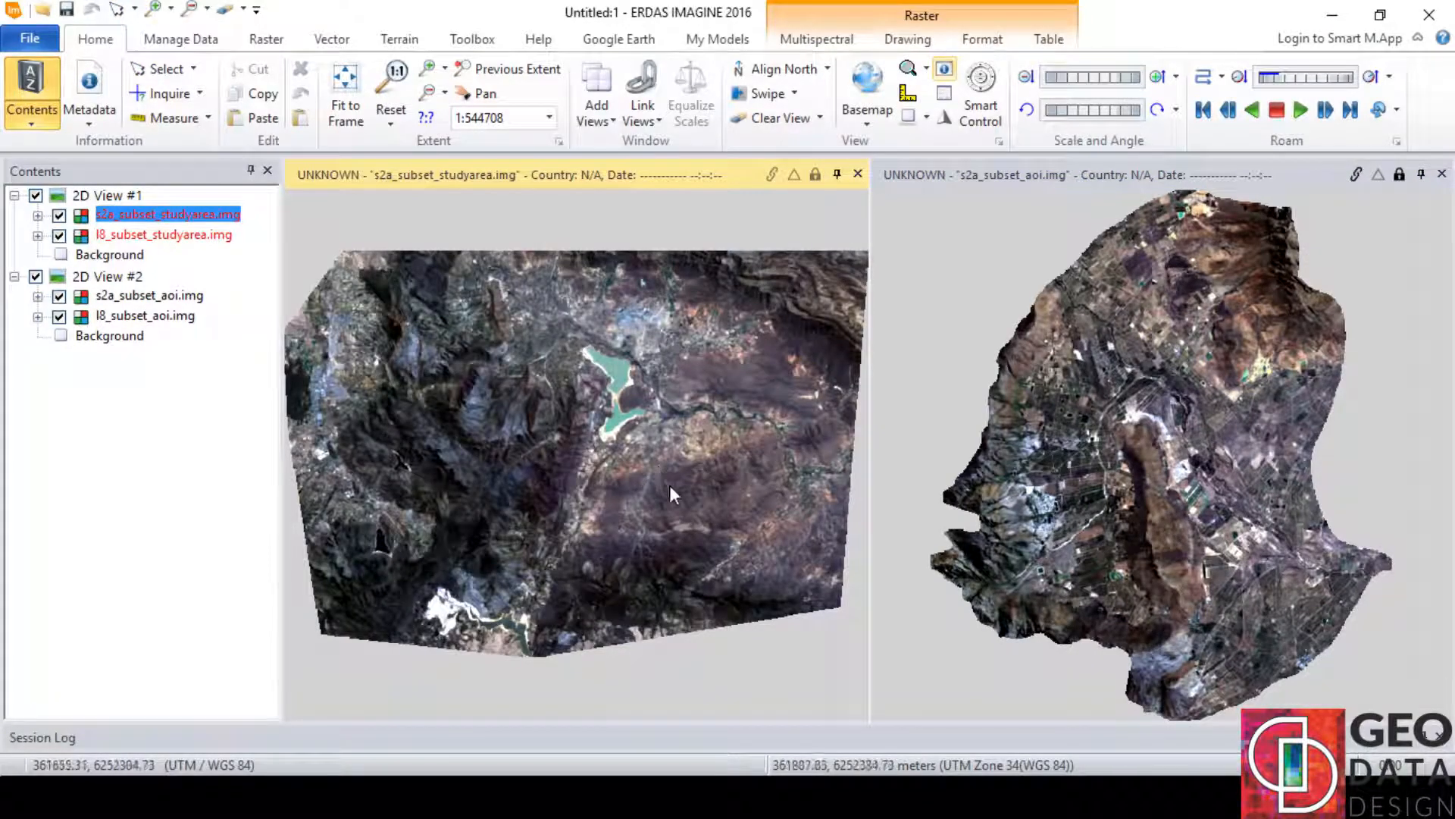
click(1357, 175)
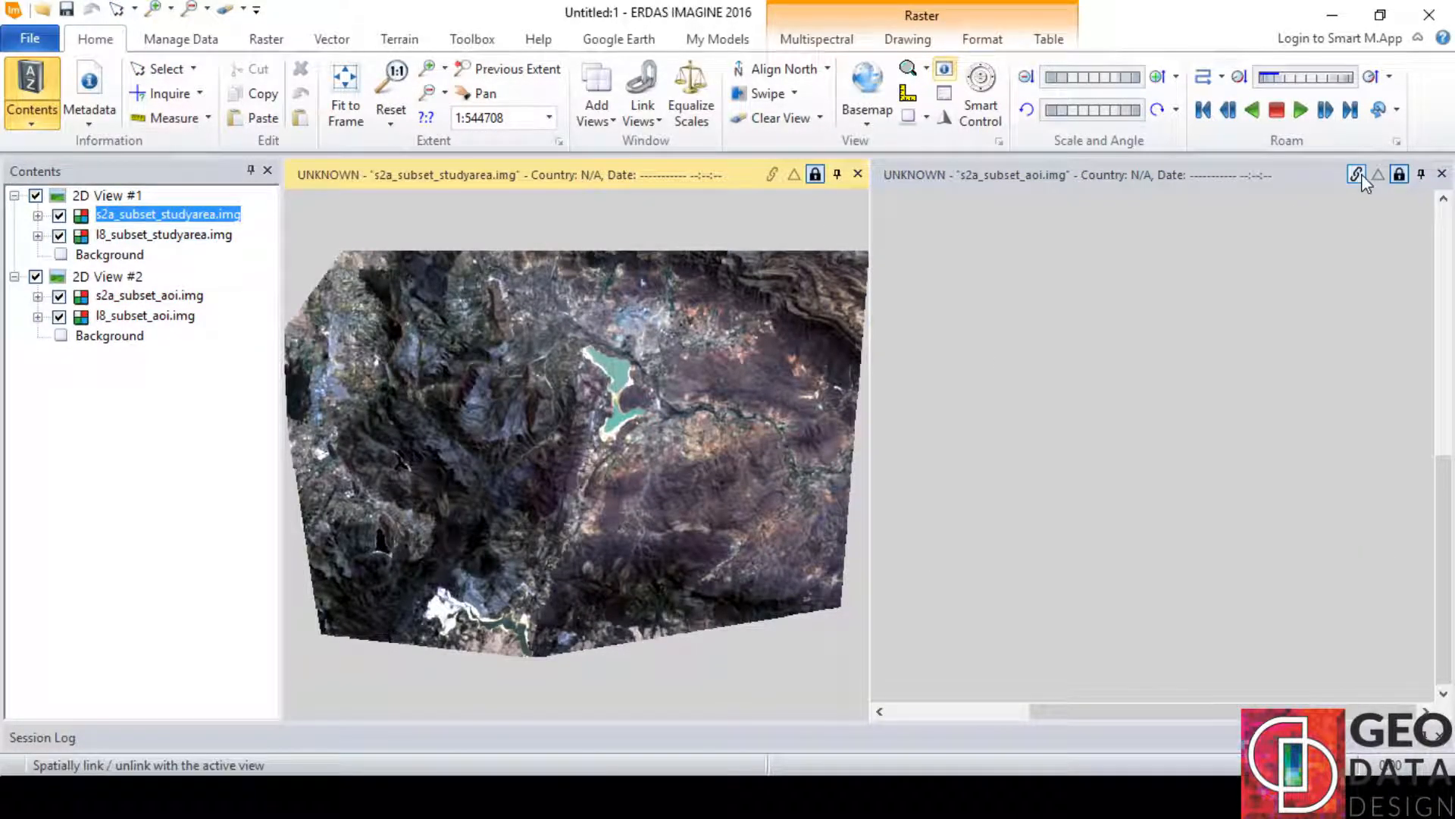
right_click(991, 595)
click(1076, 556)
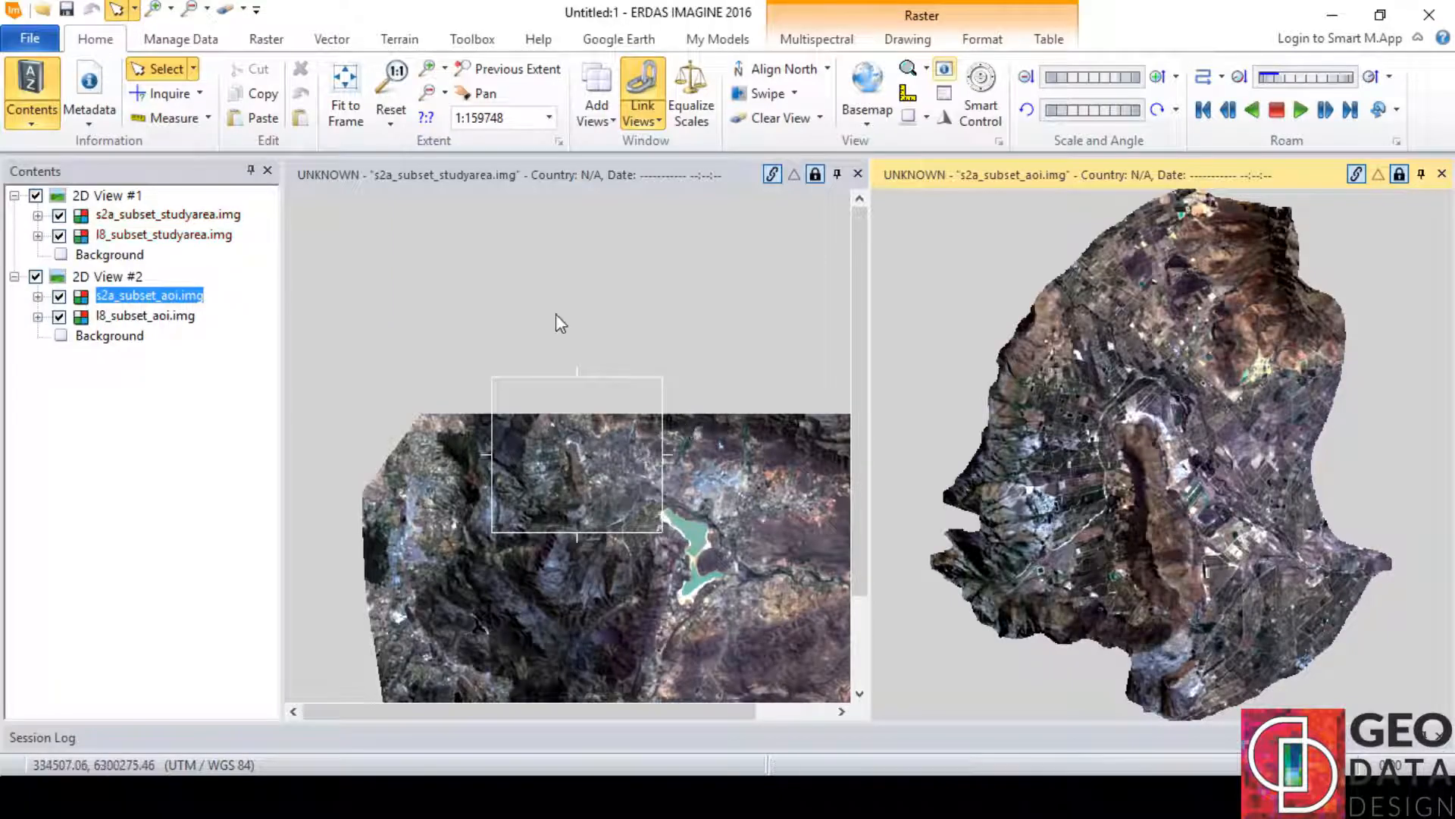
click(343, 97)
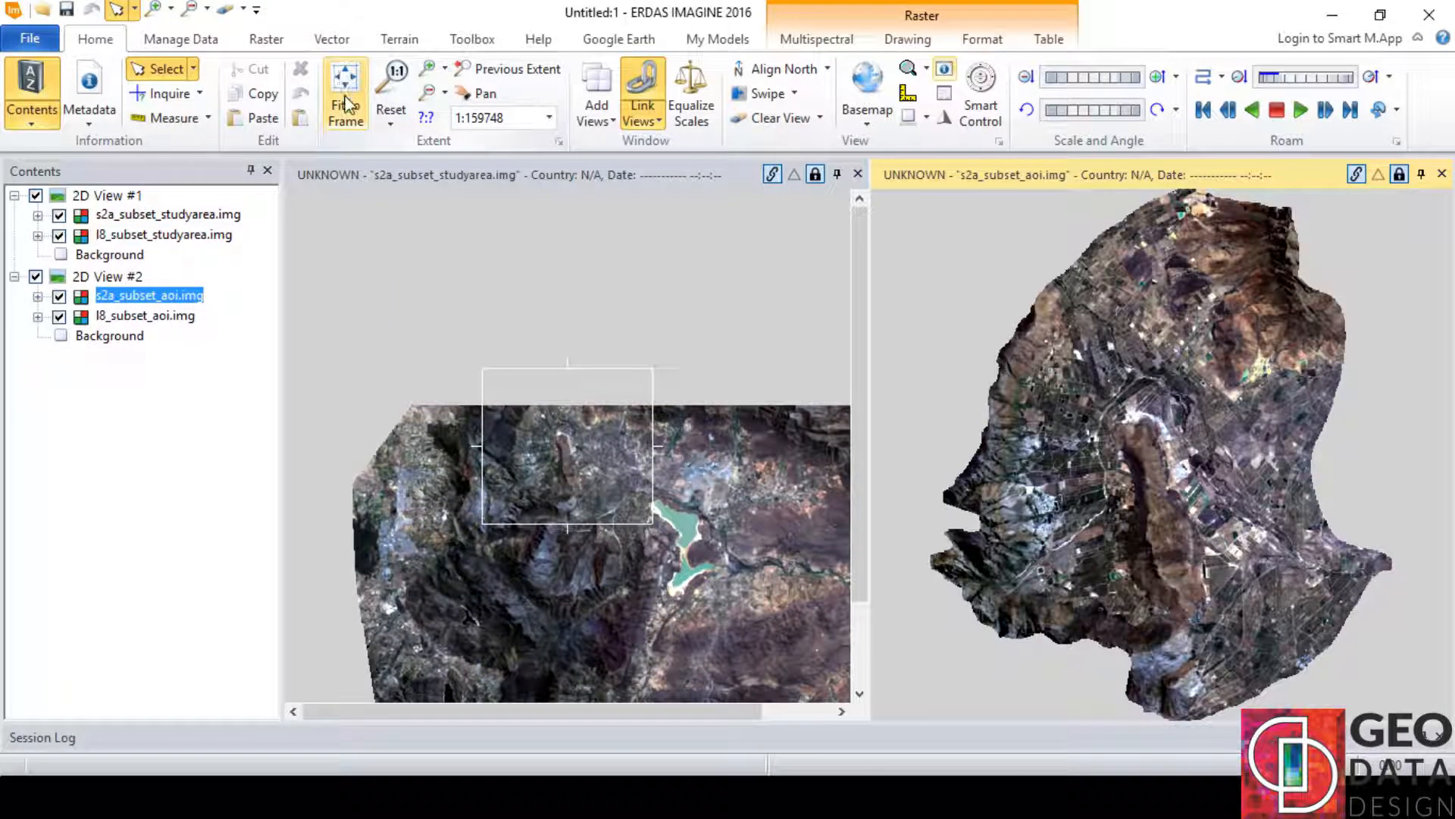
click(692, 101)
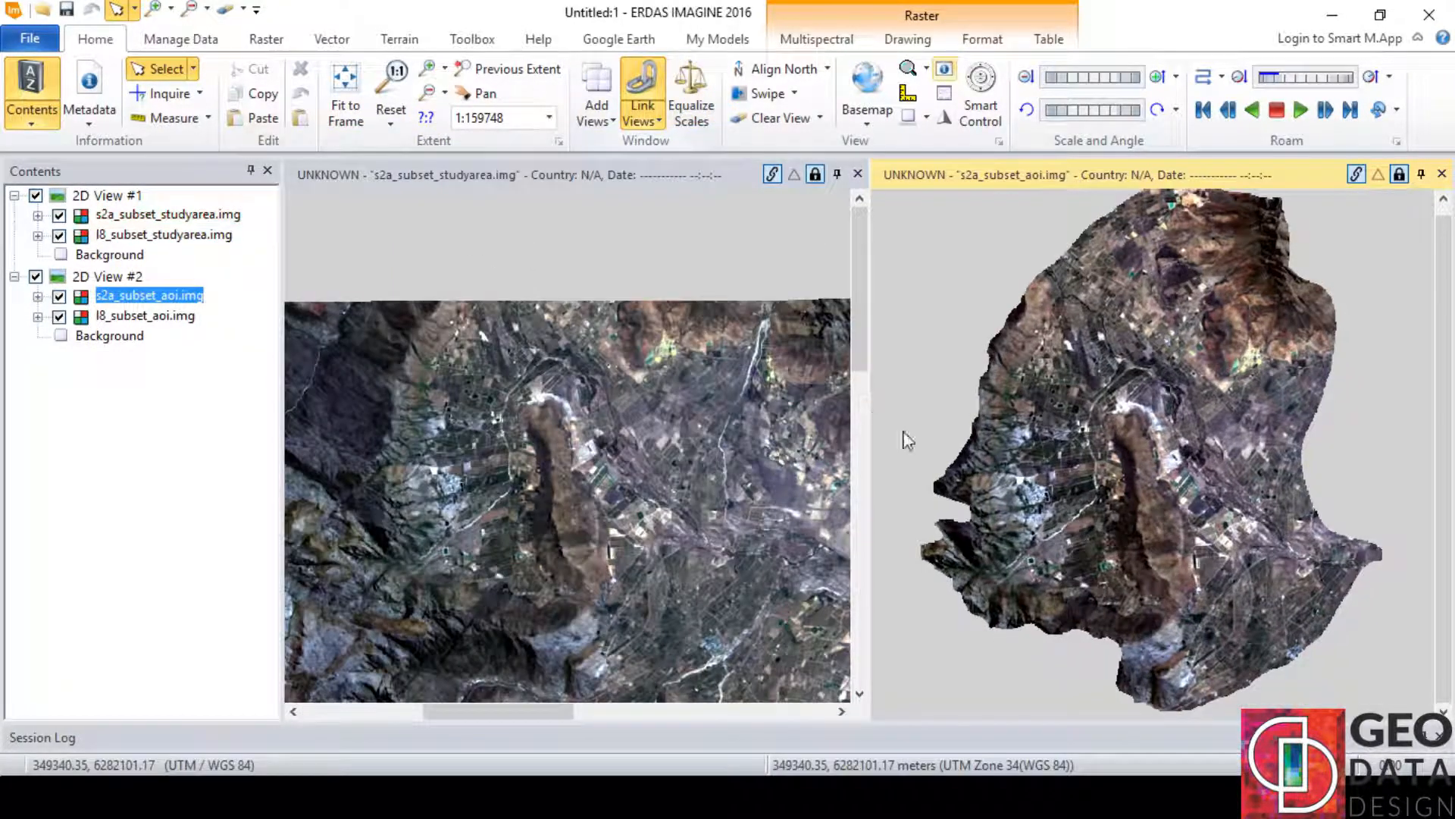
Step: Compare the catchment subsets by switching s2a_subset_aoi.img off and on, and inspect the fields beside the ridge in both linked views
click(57, 296)
click(58, 296)
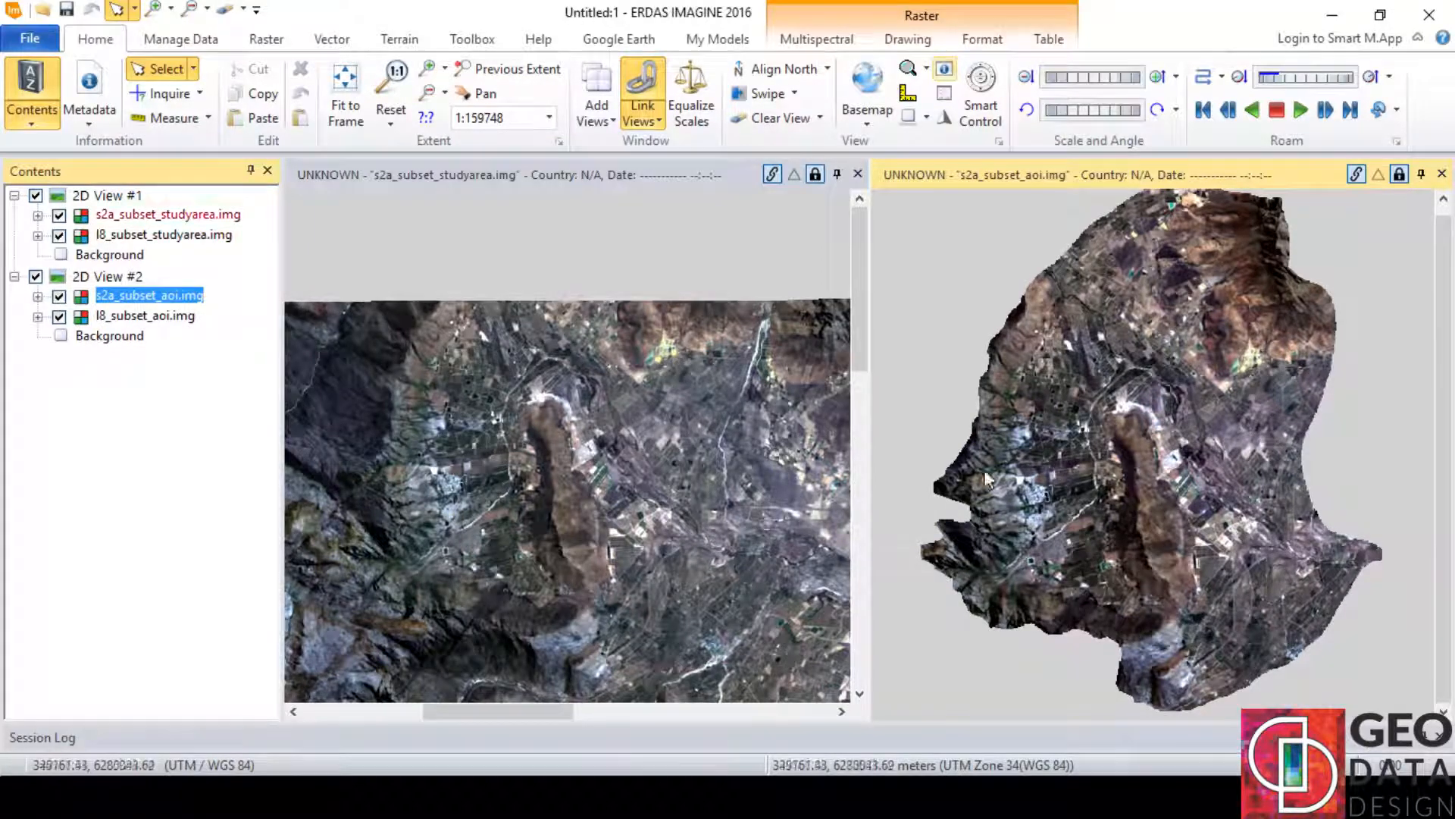
scroll(1213, 511, up, 3)
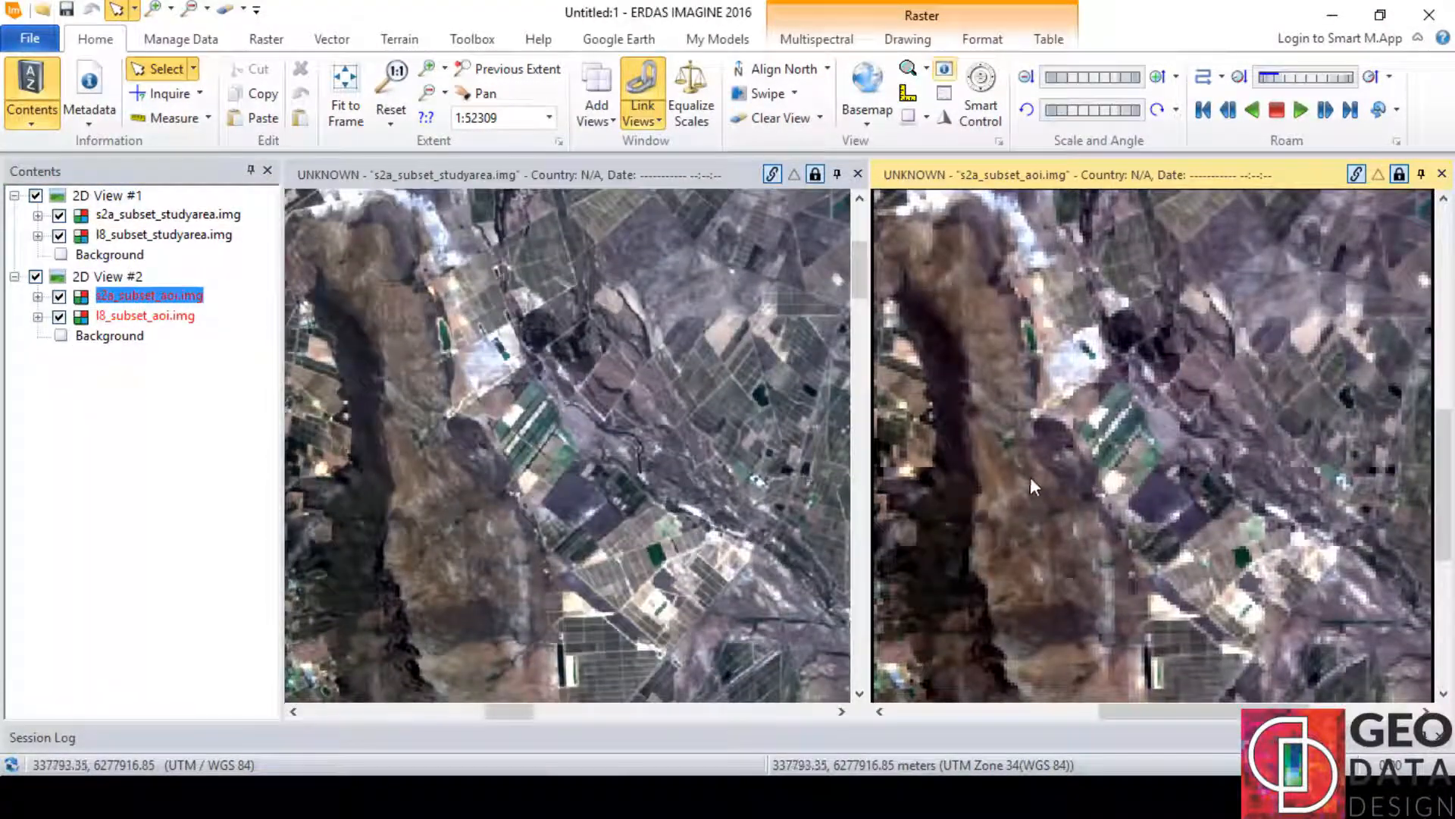